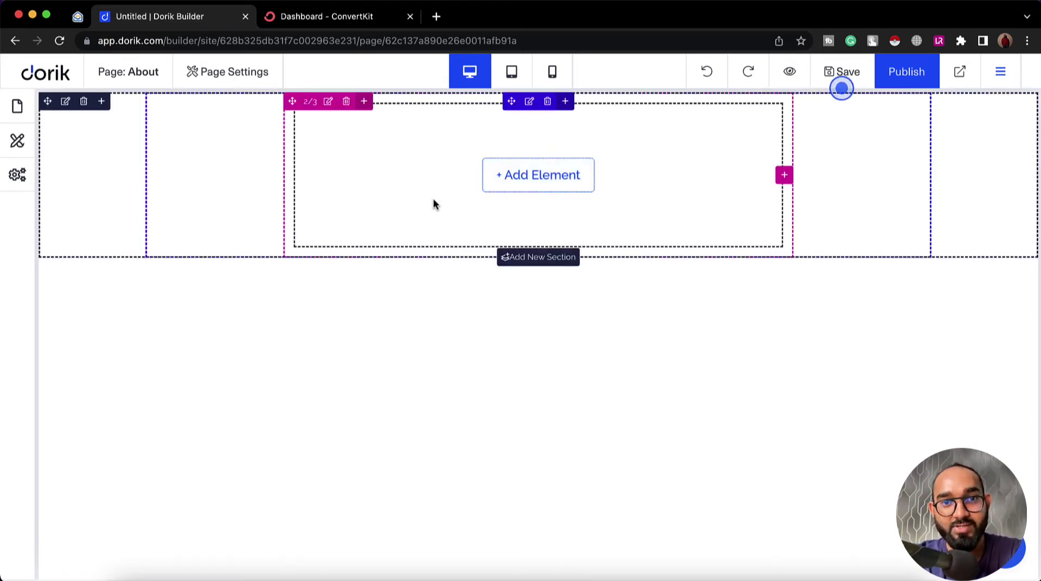
# Add a Subscription Form element to the empty section of the About page.
pyautogui.click(537, 184)
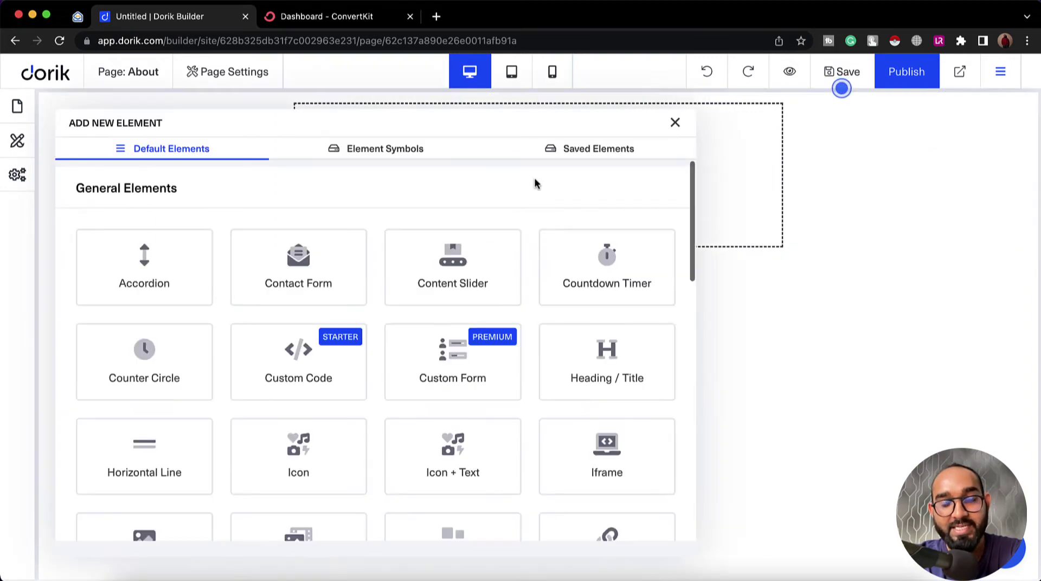
pyautogui.scroll(-5, 530, 289)
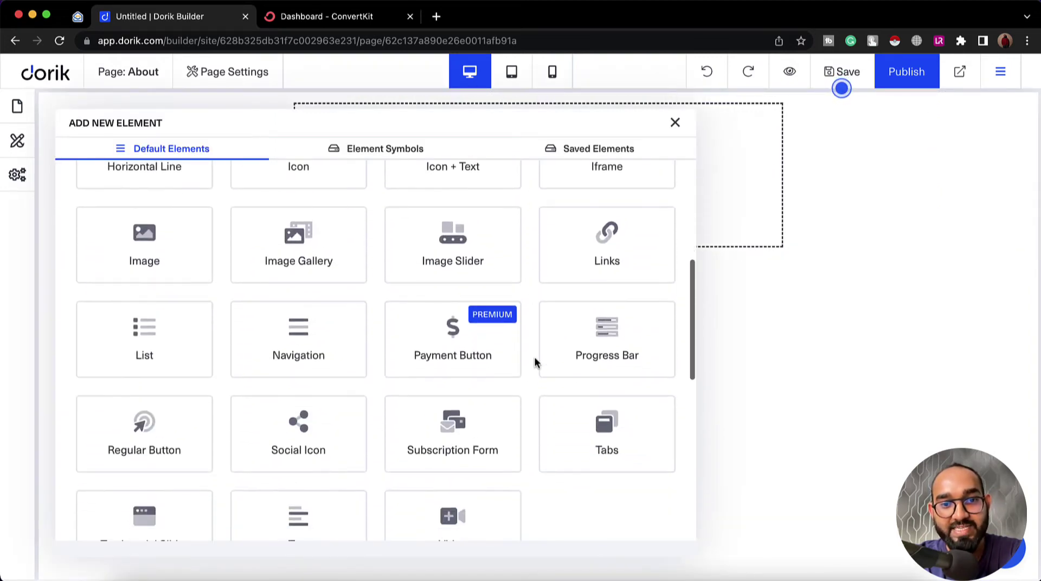
pyautogui.click(491, 445)
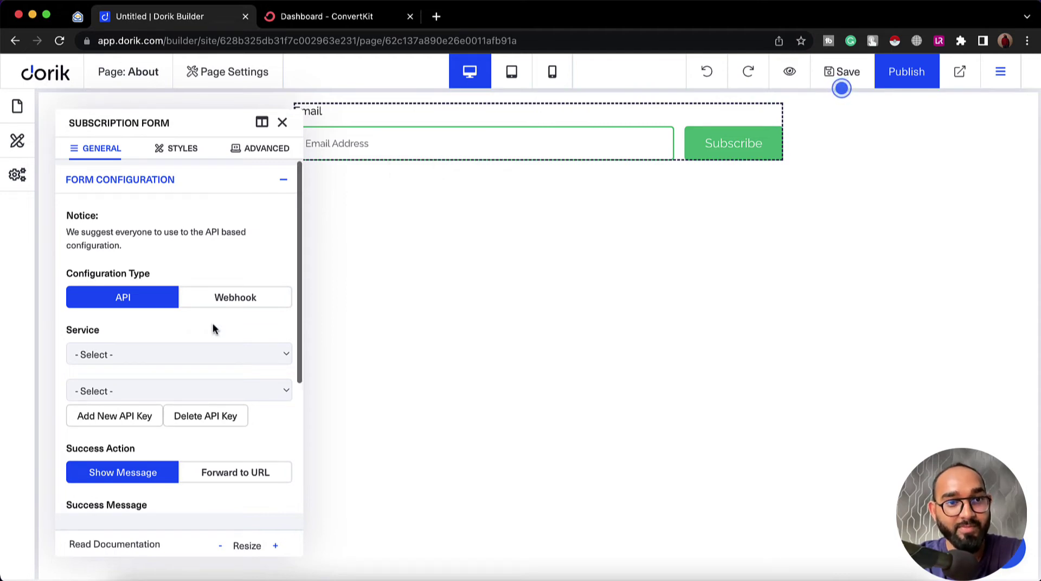
# Set the subscription form's service to ConvertKit, using the API configuration type.
pyautogui.scroll(-5, 228, 379)
pyautogui.scroll(-2, 229, 379)
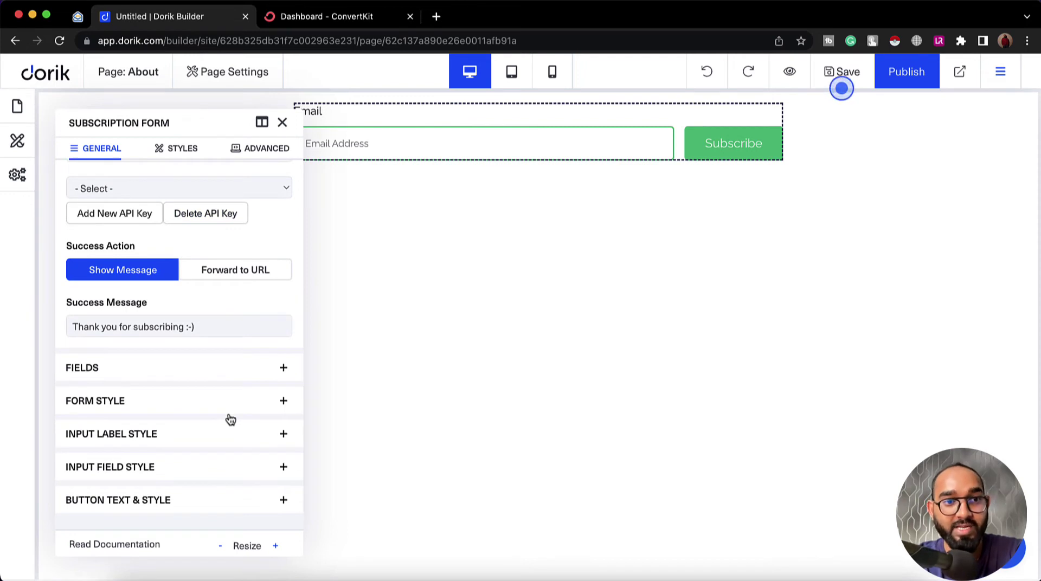
pyautogui.scroll(7, 230, 419)
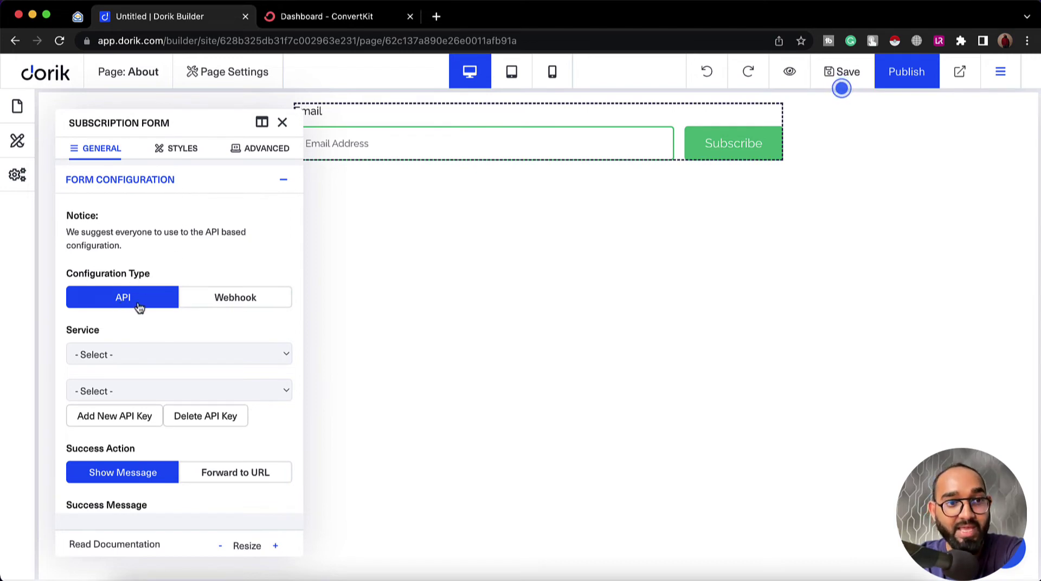
pyautogui.scroll(-2, 139, 307)
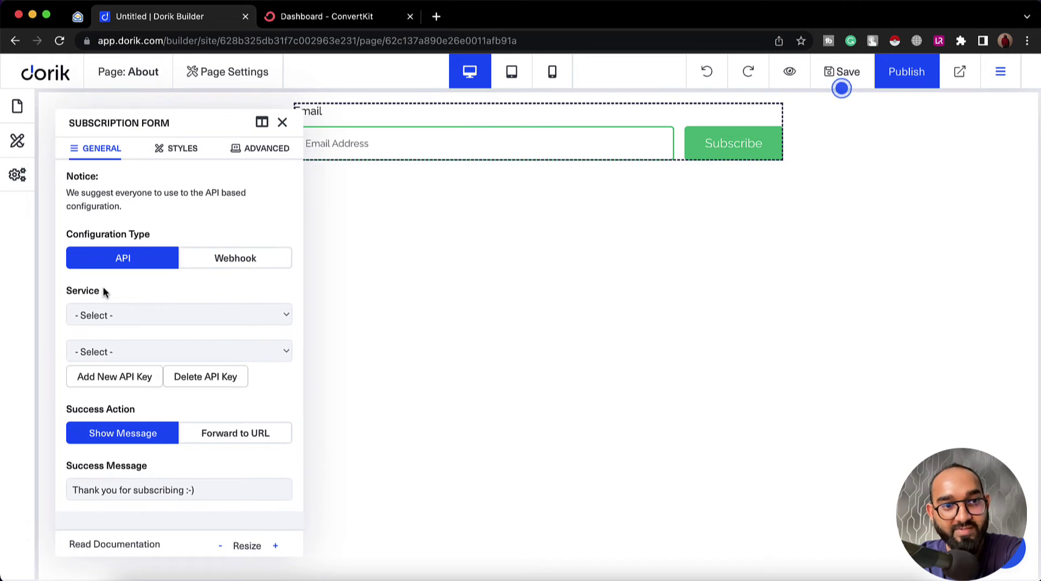
pyautogui.click(145, 316)
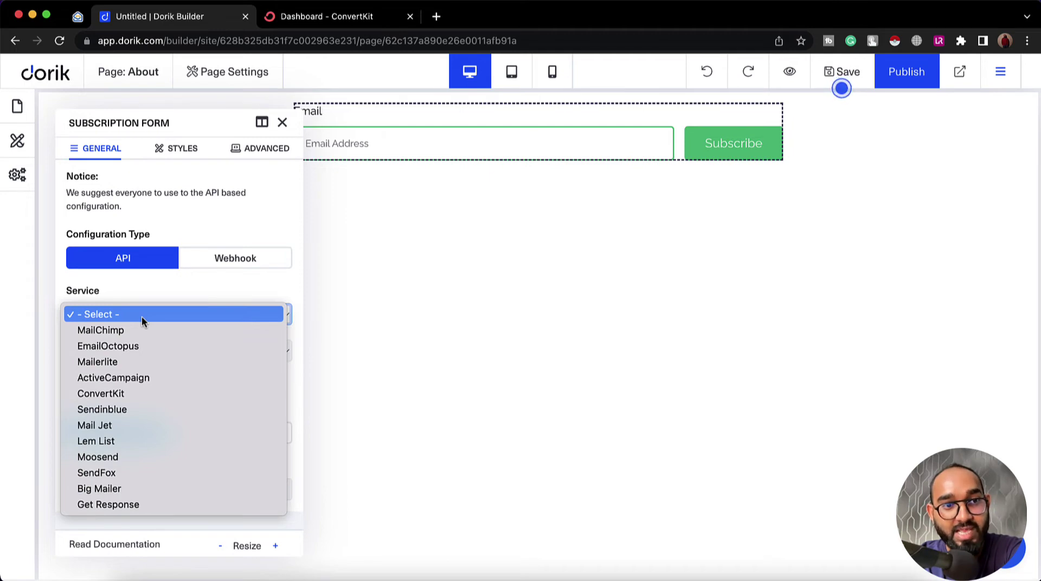
pyautogui.click(145, 395)
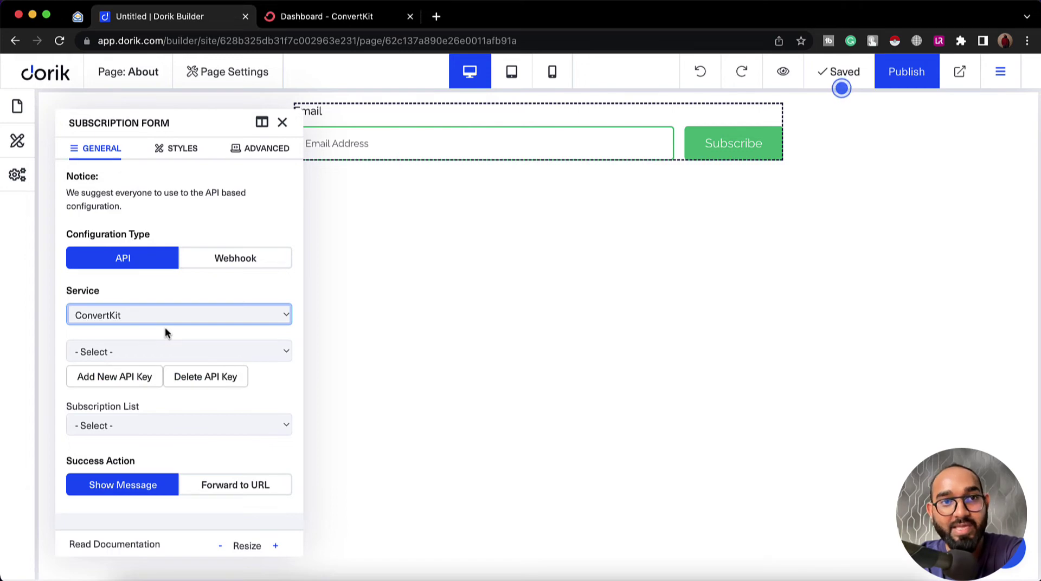
# Switch to ConvertKit and copy the API key from the account's Advanced settings.
pyautogui.click(297, 22)
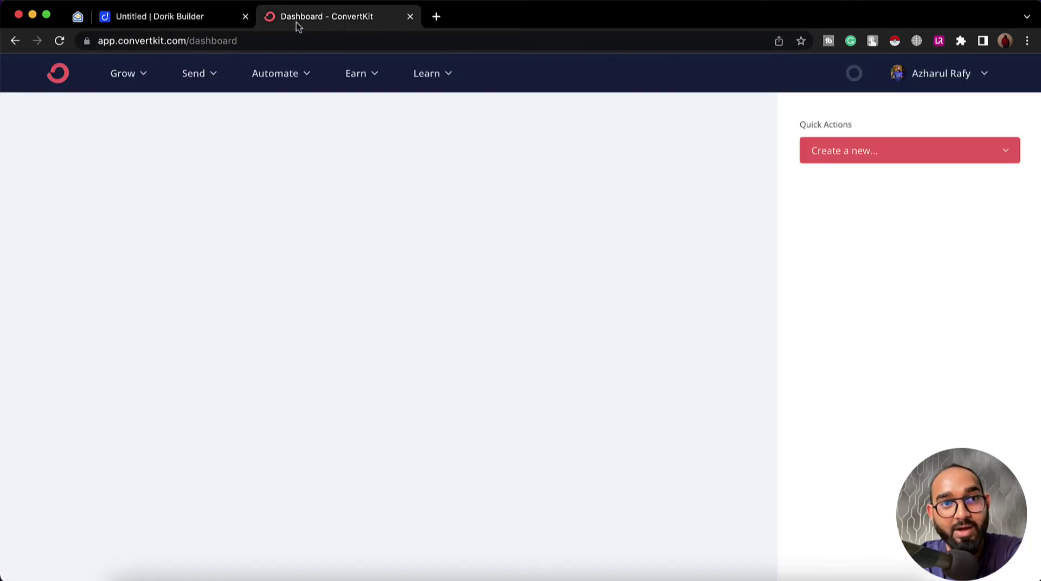
pyautogui.click(930, 77)
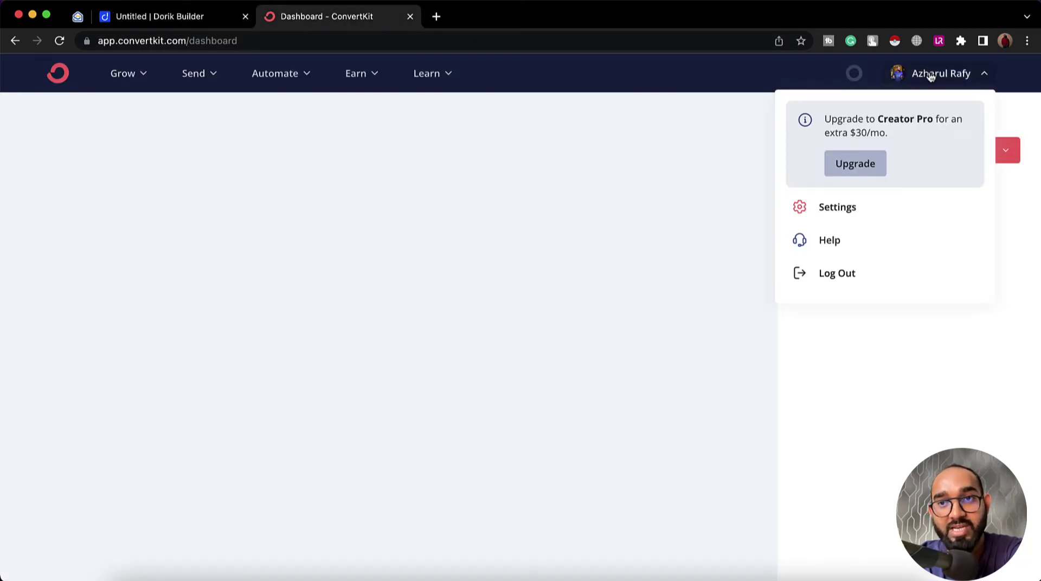
pyautogui.click(855, 212)
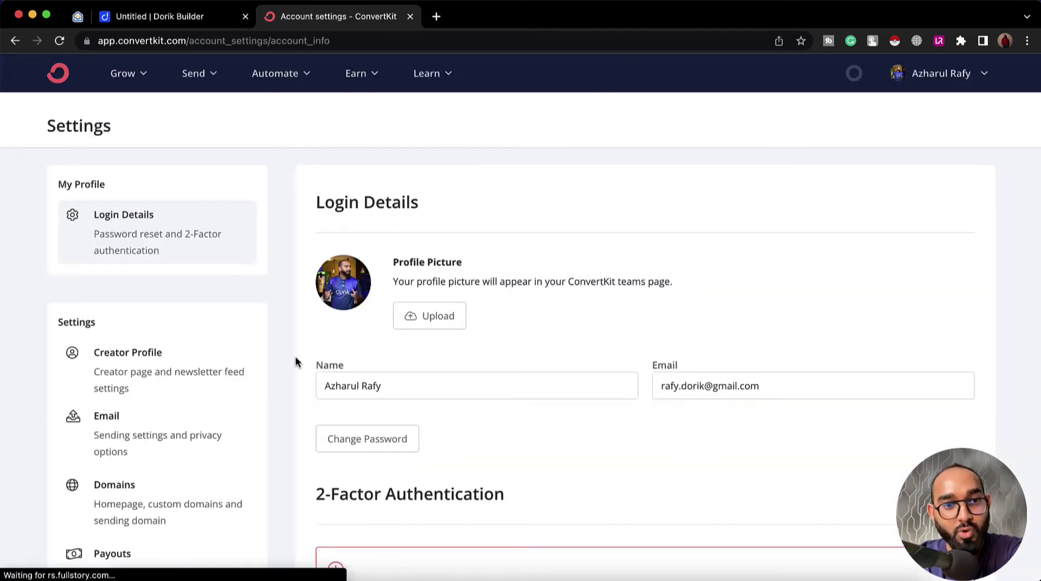
pyautogui.scroll(-5, 298, 307)
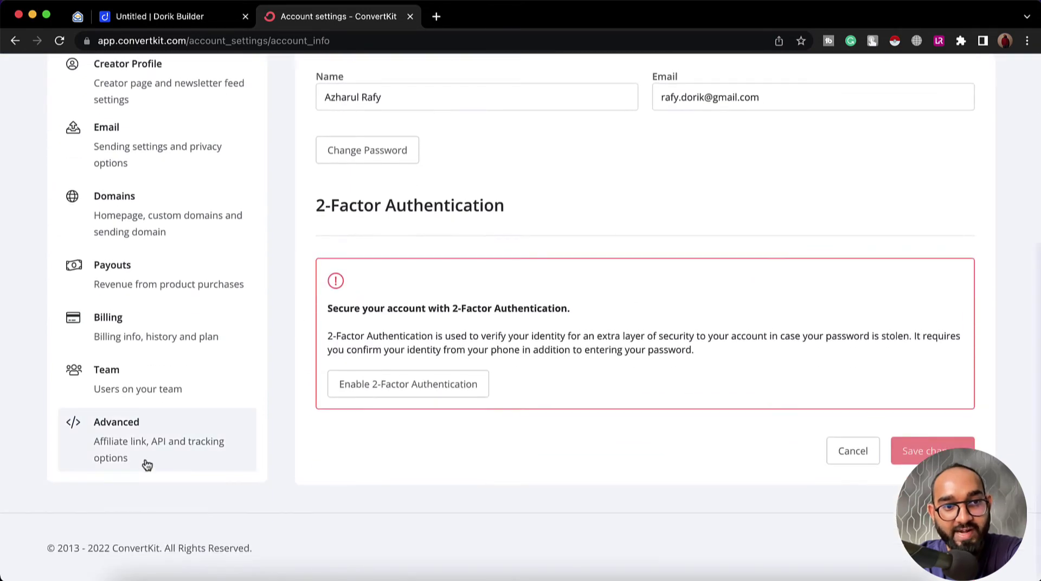
pyautogui.click(157, 459)
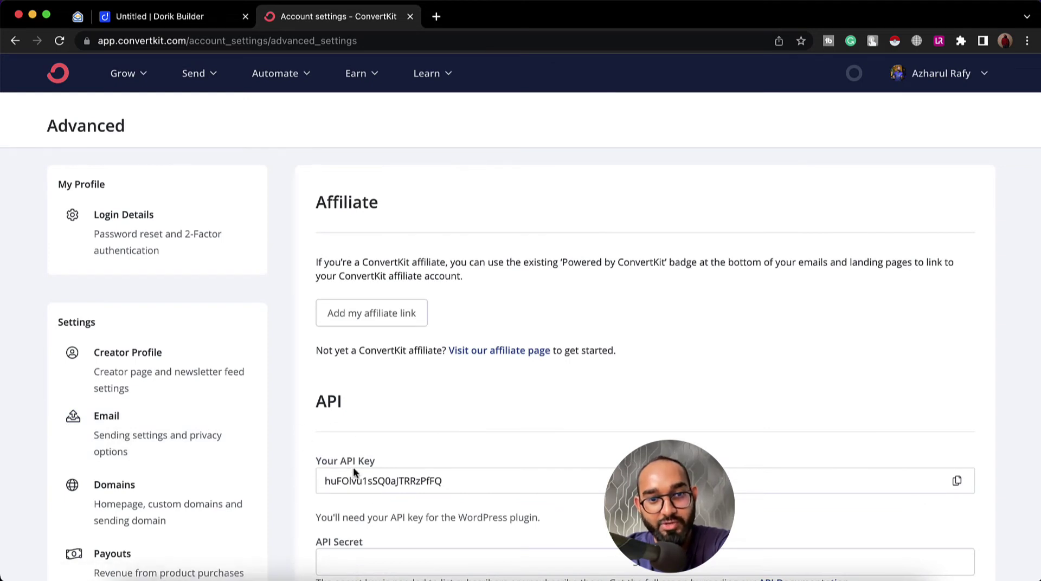
pyautogui.click(957, 481)
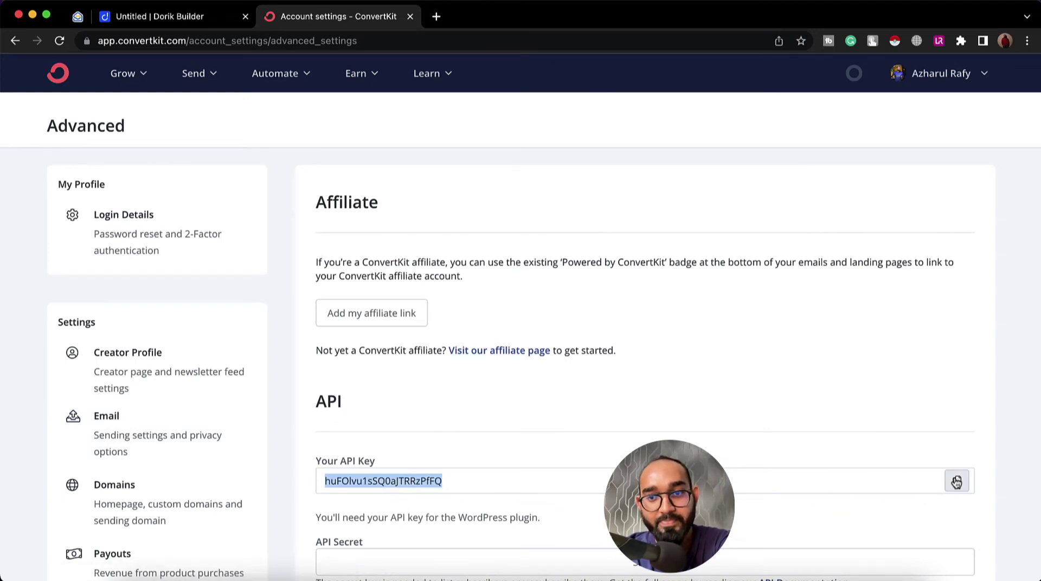
# Back in Dorik, add a new API key named "Dorik Test" for the subscription form, pasting the copied ConvertKit API key, and save it.
pyautogui.click(185, 18)
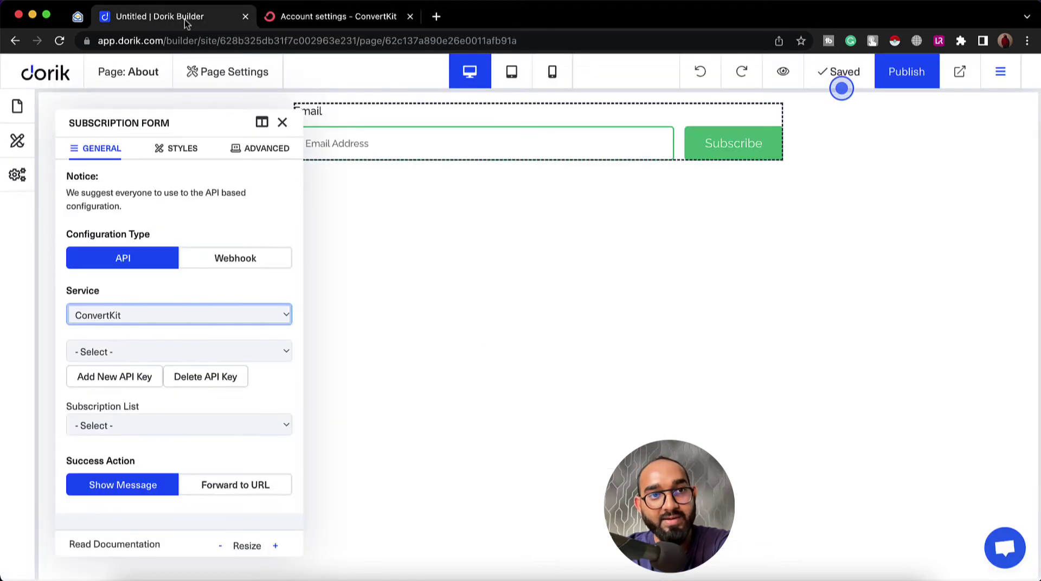
pyautogui.click(113, 381)
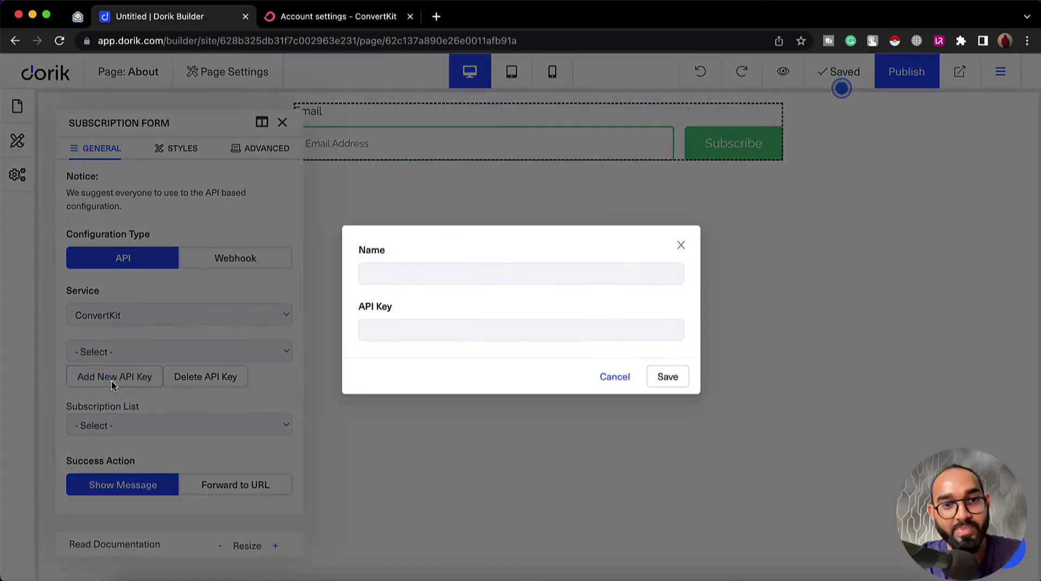
pyautogui.click(394, 275)
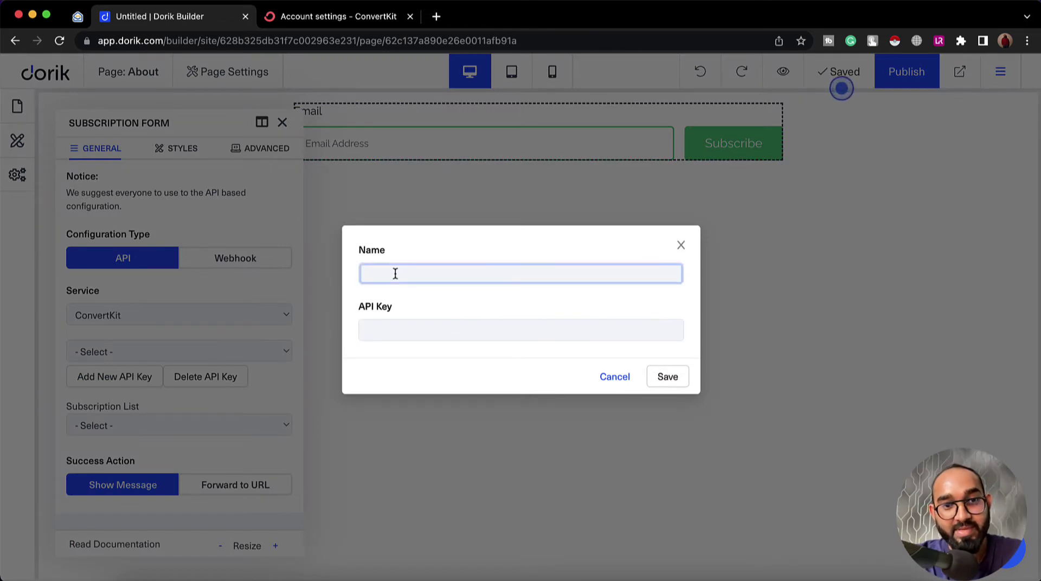
pyautogui.write('Dorik Test')
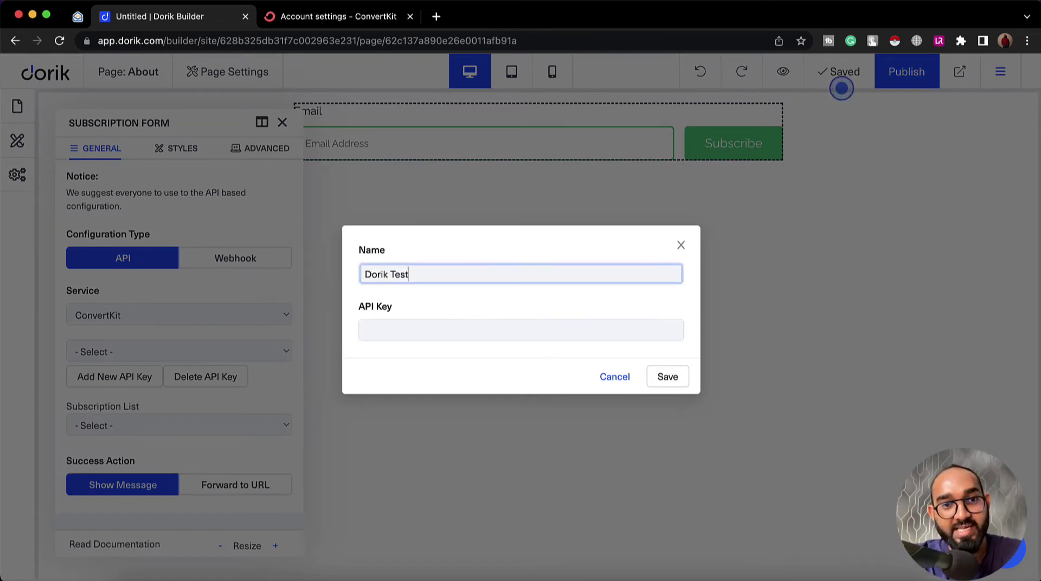
pyautogui.click(409, 336)
pyautogui.press('super+v')
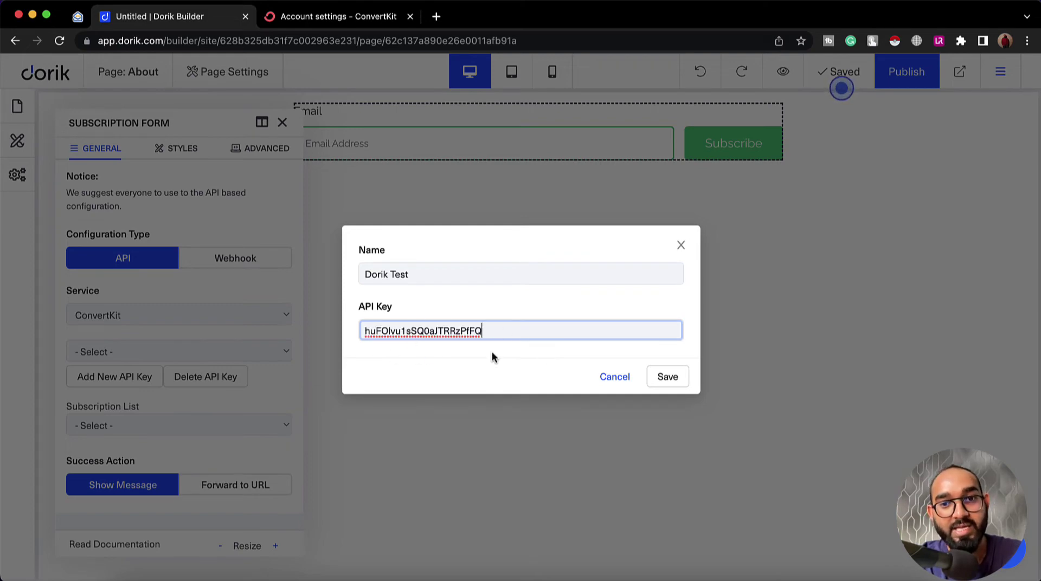
pyautogui.click(678, 377)
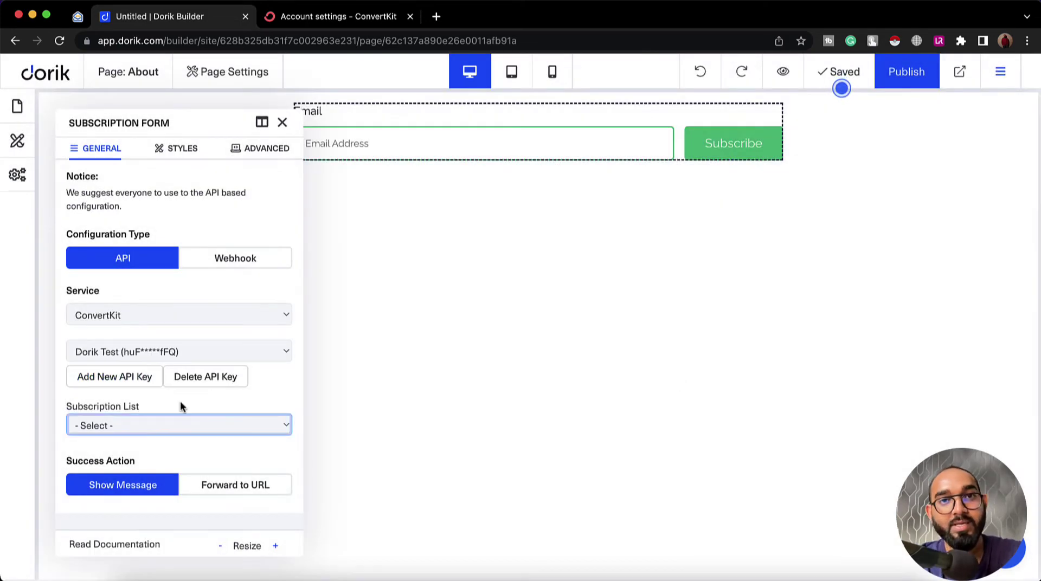
# Check which subscription lists are available for the connected ConvertKit account.
pyautogui.click(107, 426)
pyautogui.click(106, 426)
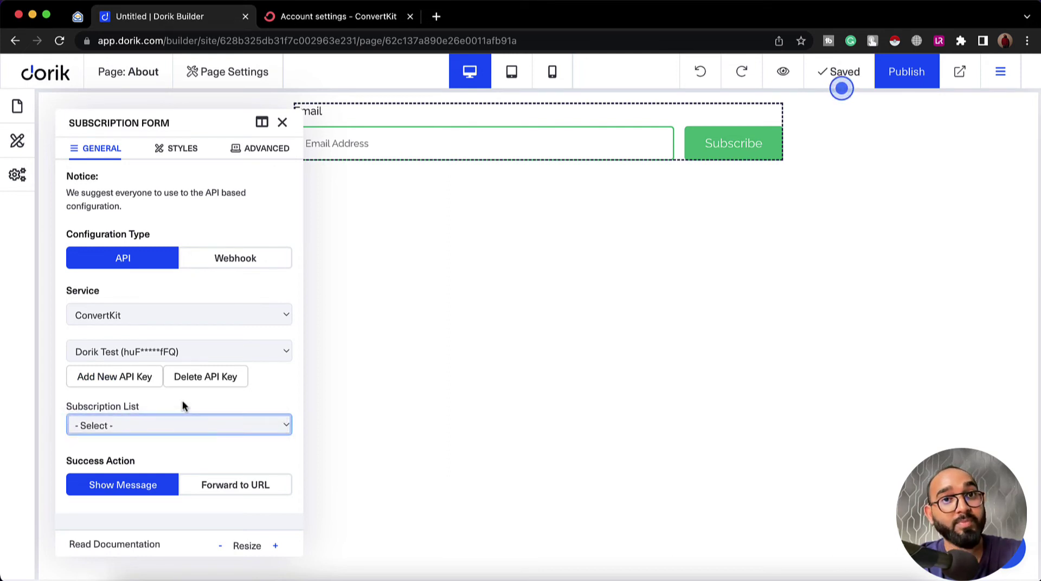
pyautogui.click(147, 433)
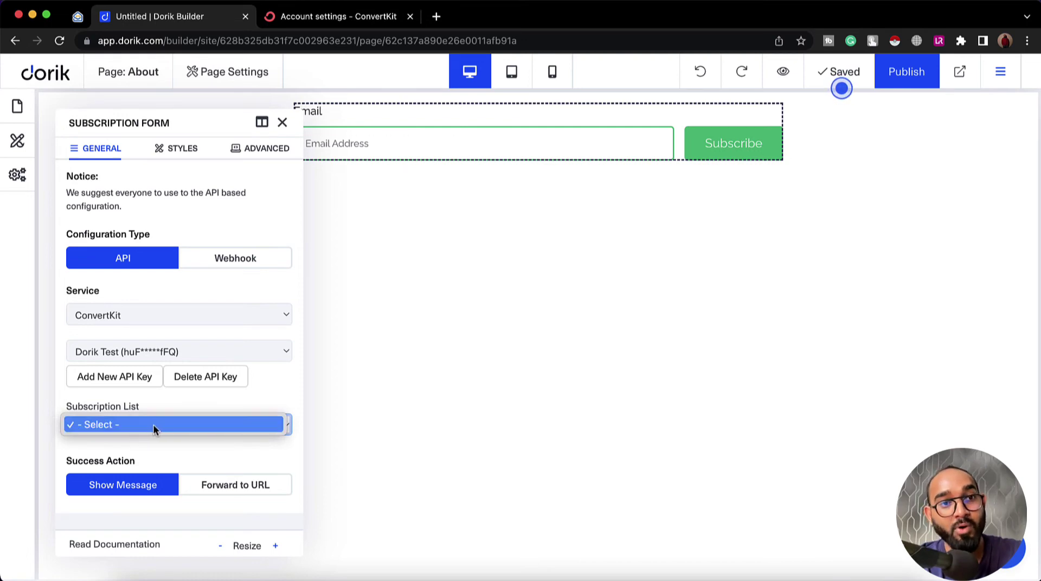
pyautogui.click(181, 411)
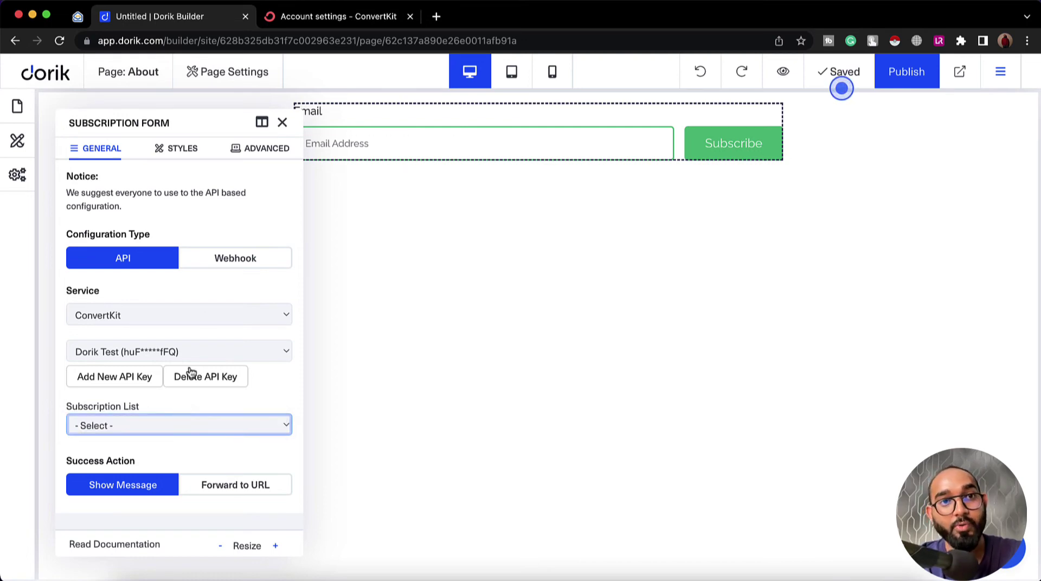
# Switch to ConvertKit and start a new form under Landing Pages & Forms with the Inline display format.
pyautogui.click(314, 22)
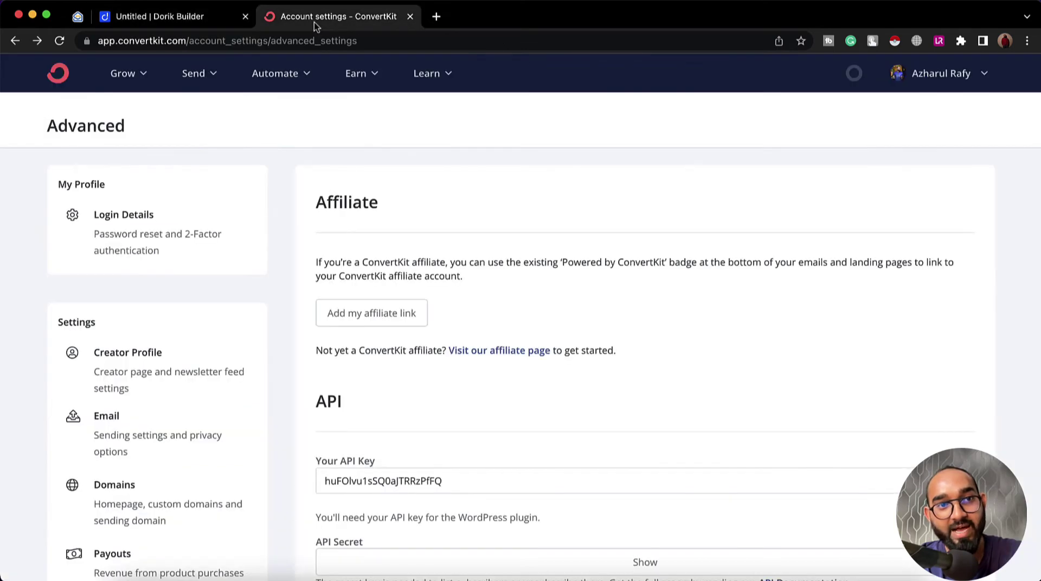
pyautogui.click(142, 76)
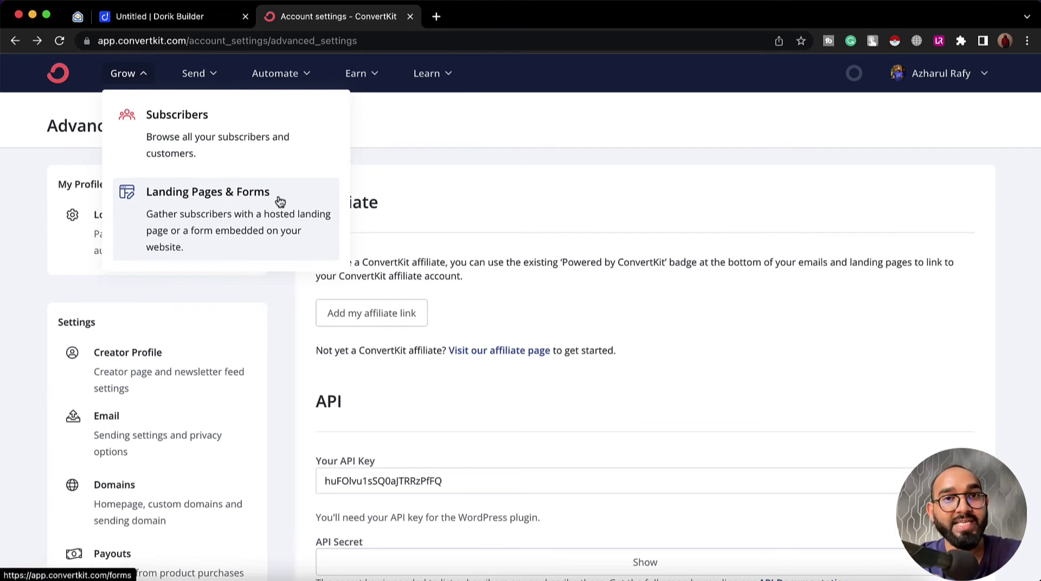
pyautogui.click(244, 205)
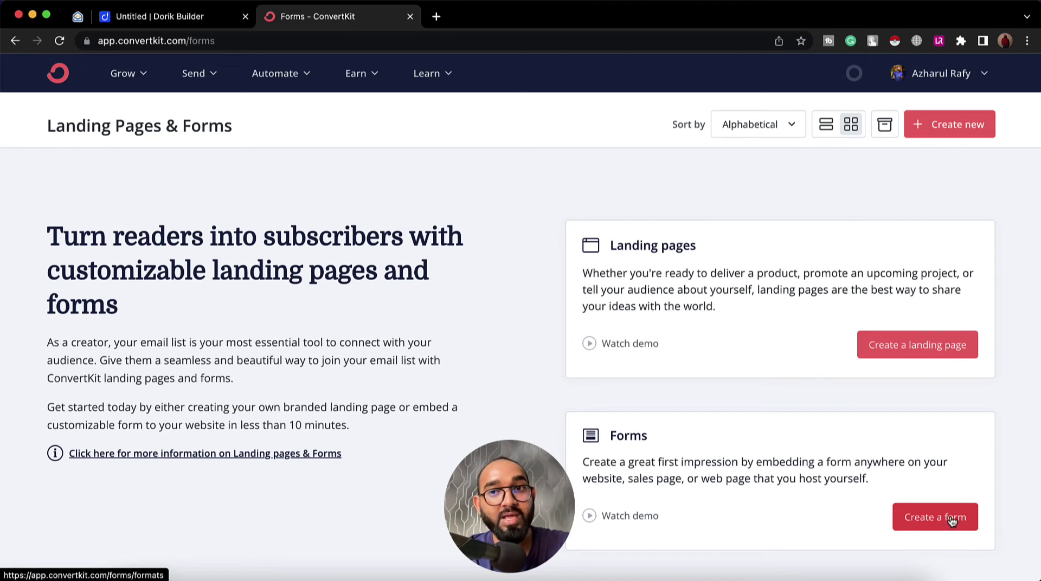
pyautogui.click(952, 137)
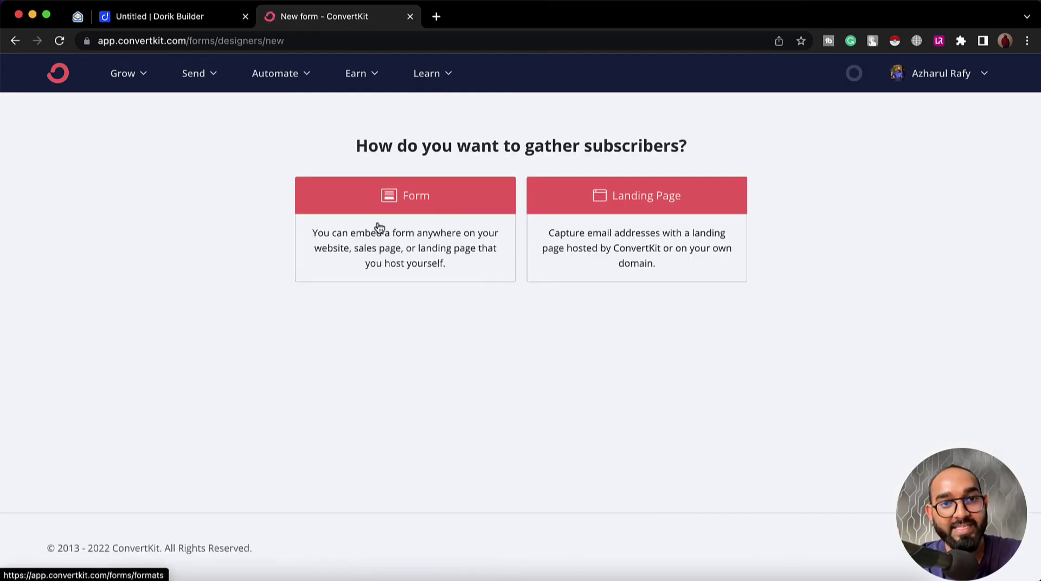
pyautogui.click(416, 208)
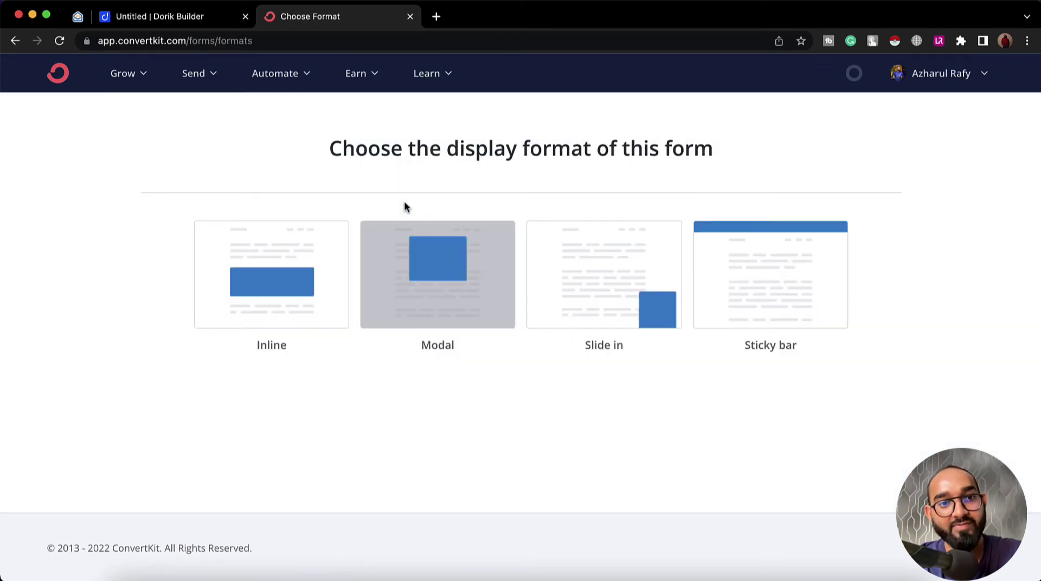
pyautogui.click(295, 287)
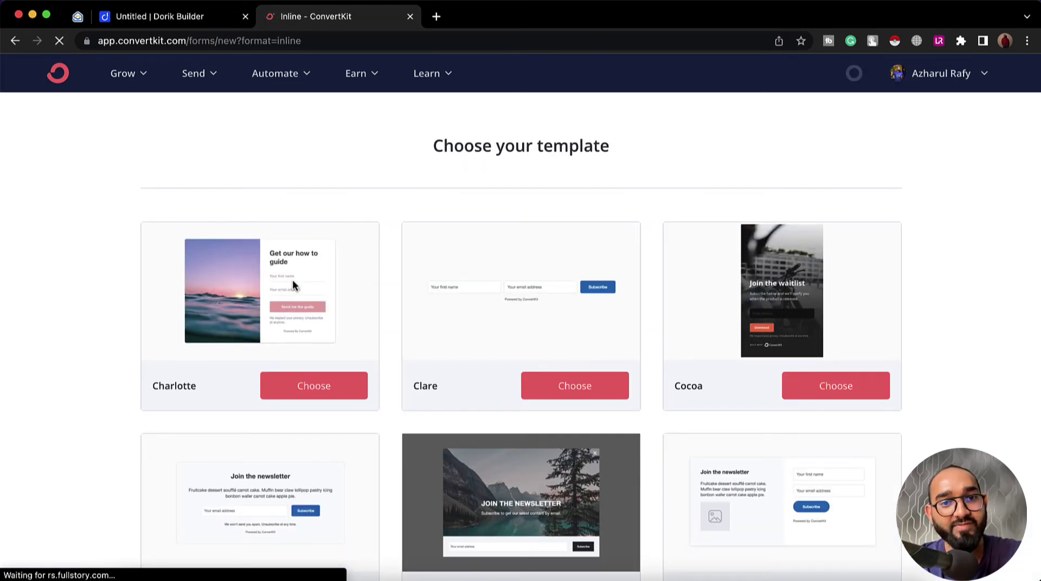
# Look through the inline form templates and choose the Charlotte template.
pyautogui.scroll(-7, 555, 296)
pyautogui.scroll(3, 556, 291)
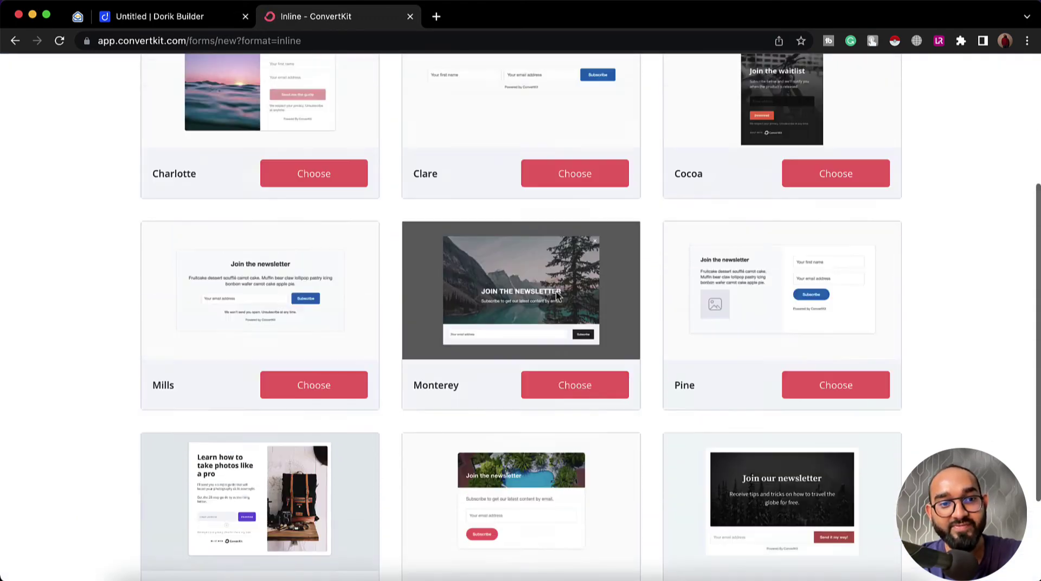
pyautogui.scroll(5, 557, 293)
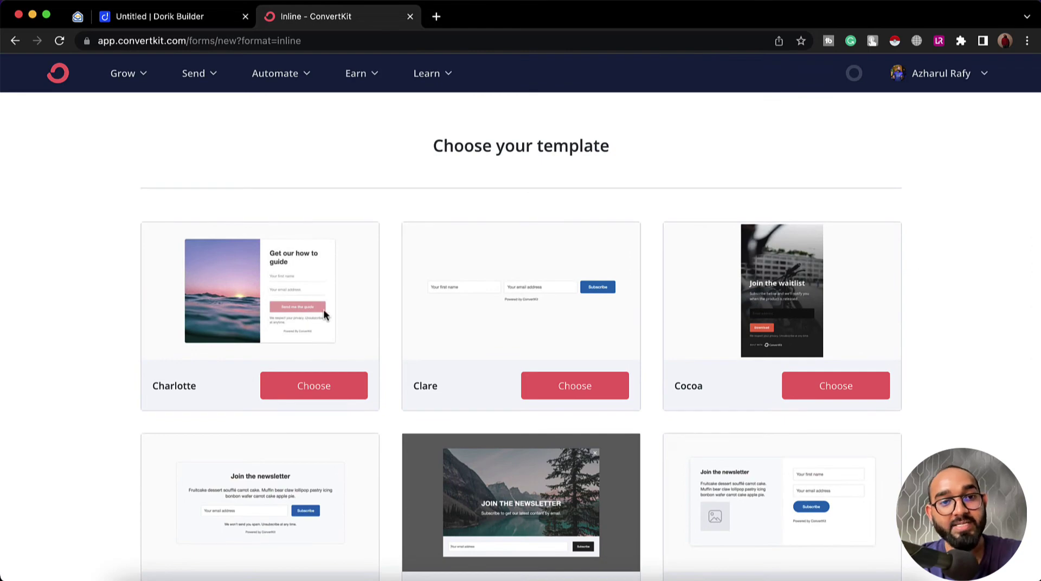
pyautogui.click(314, 396)
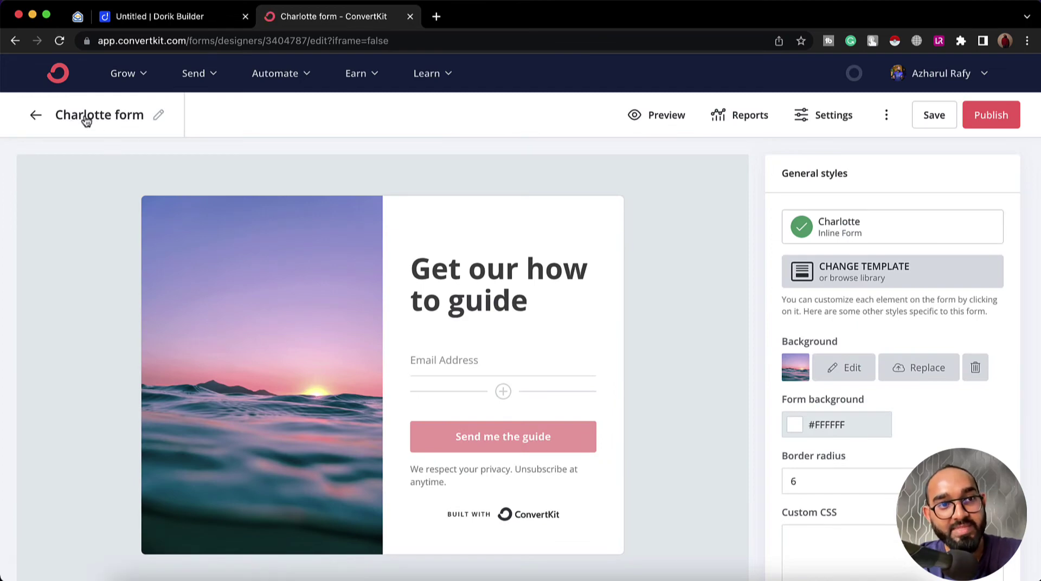
# Rename the new form "Dorik Test" and publish it.
pyautogui.click(159, 117)
pyautogui.moveTo(141, 116); pyautogui.dragTo(44, 117)
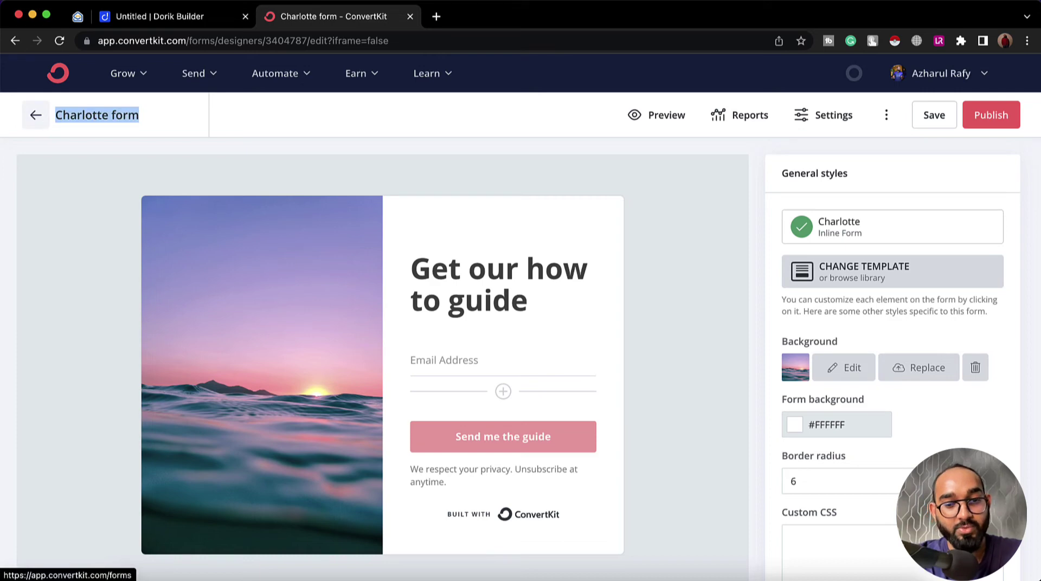
pyautogui.write('Dorik Test')
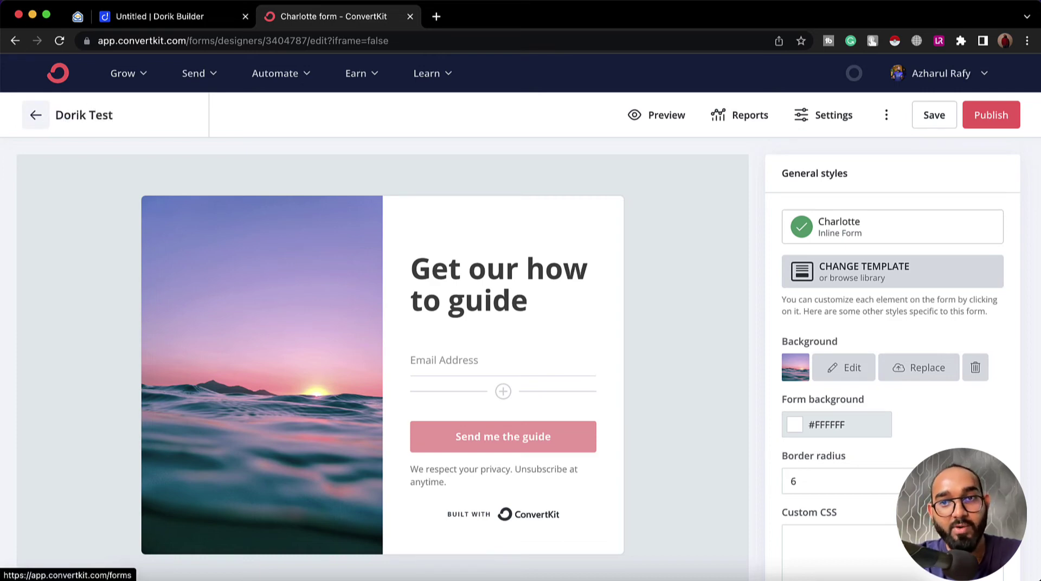
pyautogui.click(982, 126)
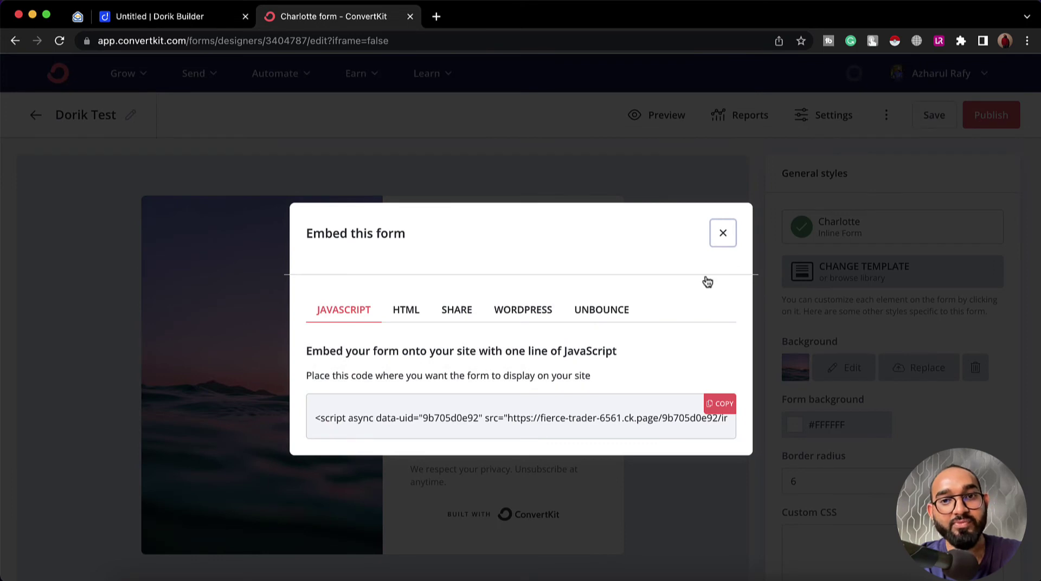
# Return to the Dorik builder, reopen the subscription form's settings to refetch the lists, and select Dorik Test as the subscription list.
pyautogui.click(723, 234)
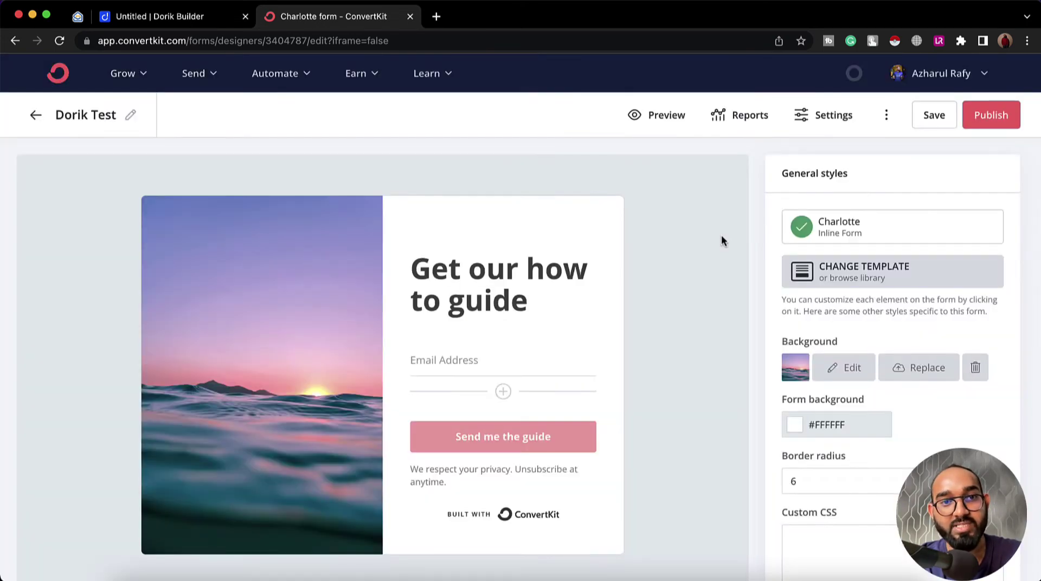
pyautogui.click(191, 22)
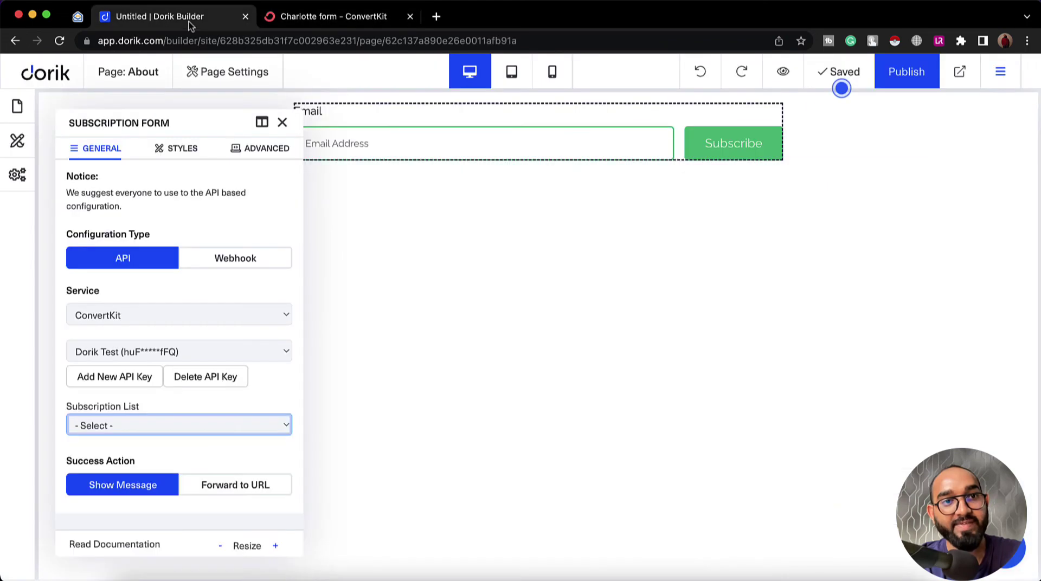
pyautogui.click(282, 125)
pyautogui.click(399, 123)
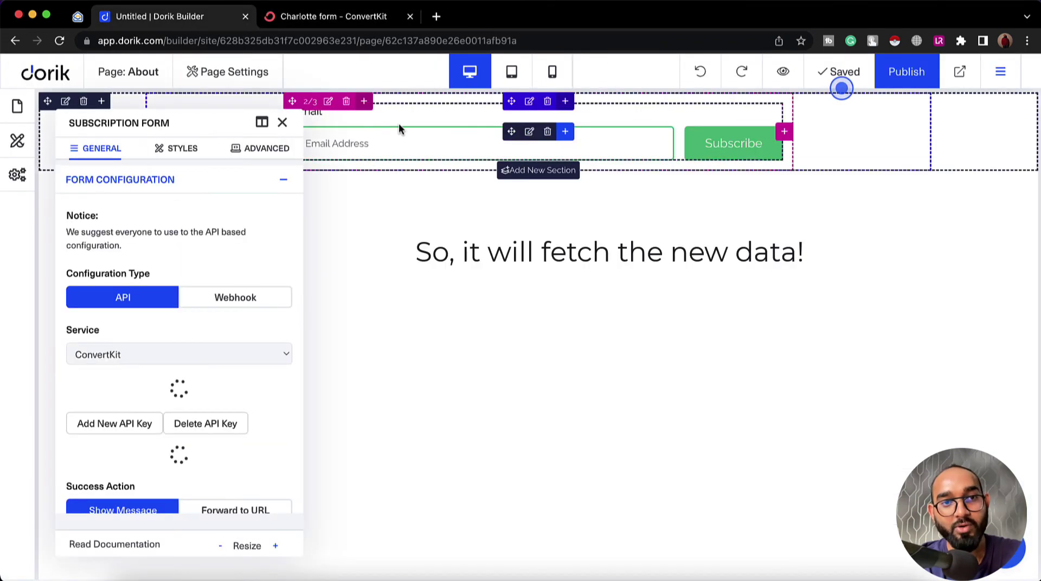
pyautogui.scroll(-1, 209, 345)
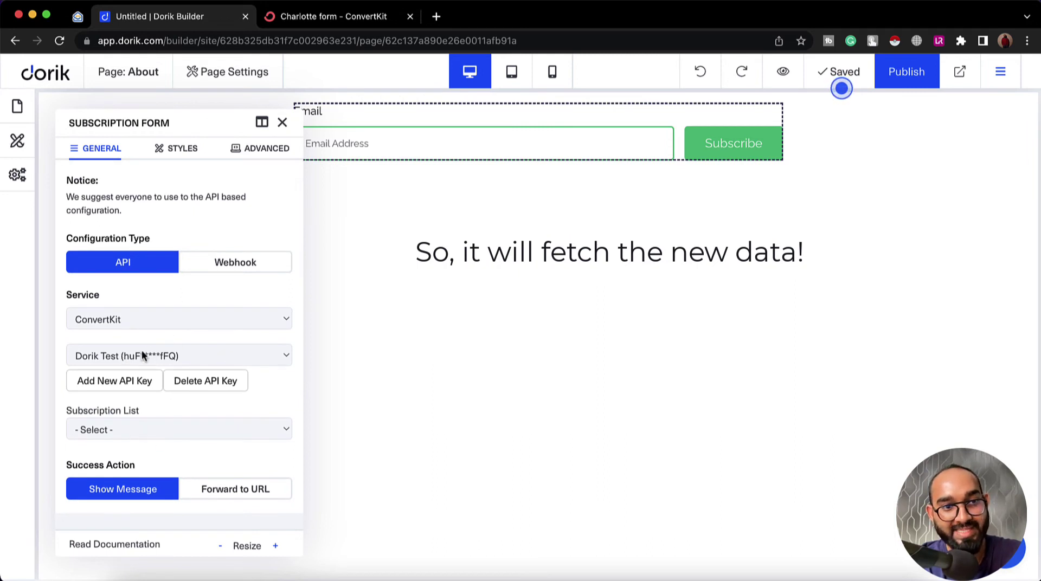
pyautogui.click(148, 420)
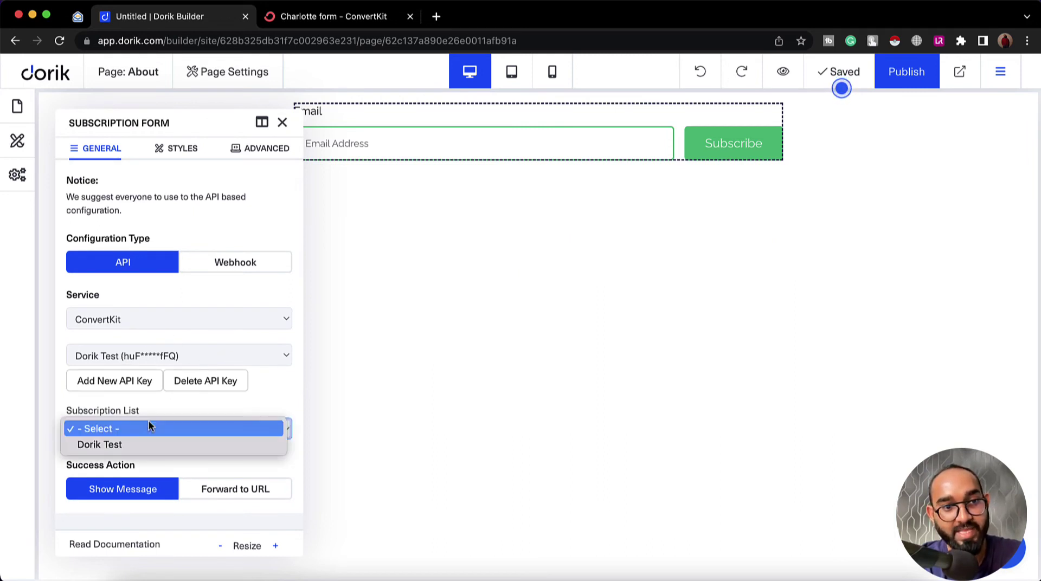
pyautogui.click(115, 444)
# Try the Forward to URL success action and look through its available link types.
pyautogui.scroll(-3, 115, 444)
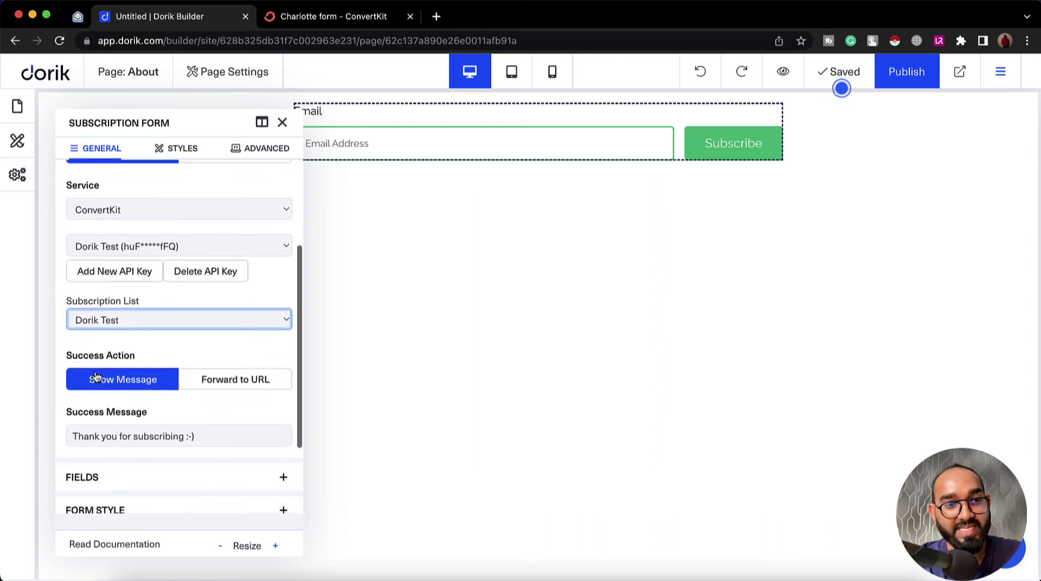
pyautogui.click(140, 388)
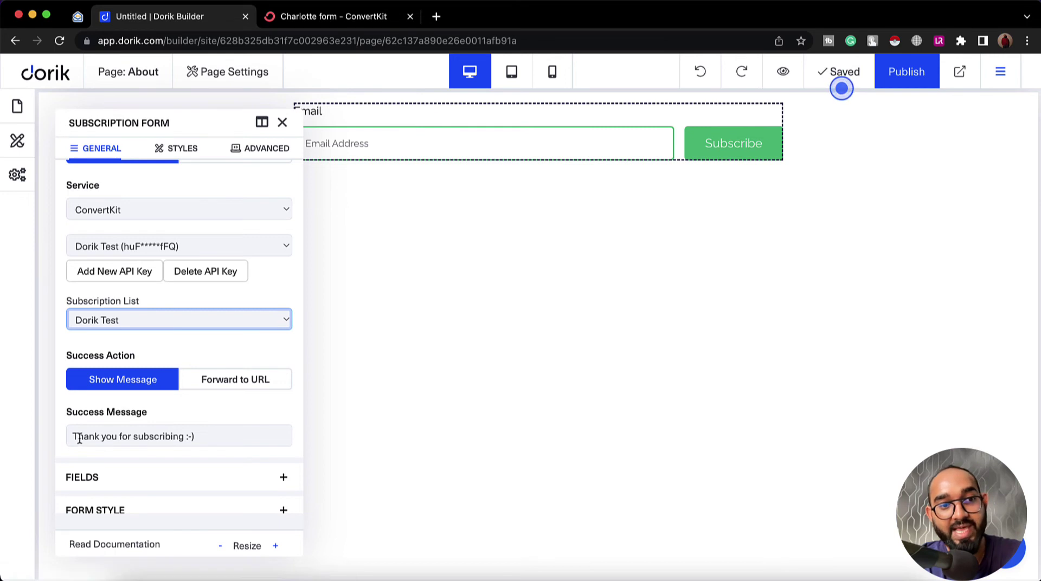
pyautogui.moveTo(73, 437); pyautogui.dragTo(188, 438)
pyautogui.click(227, 383)
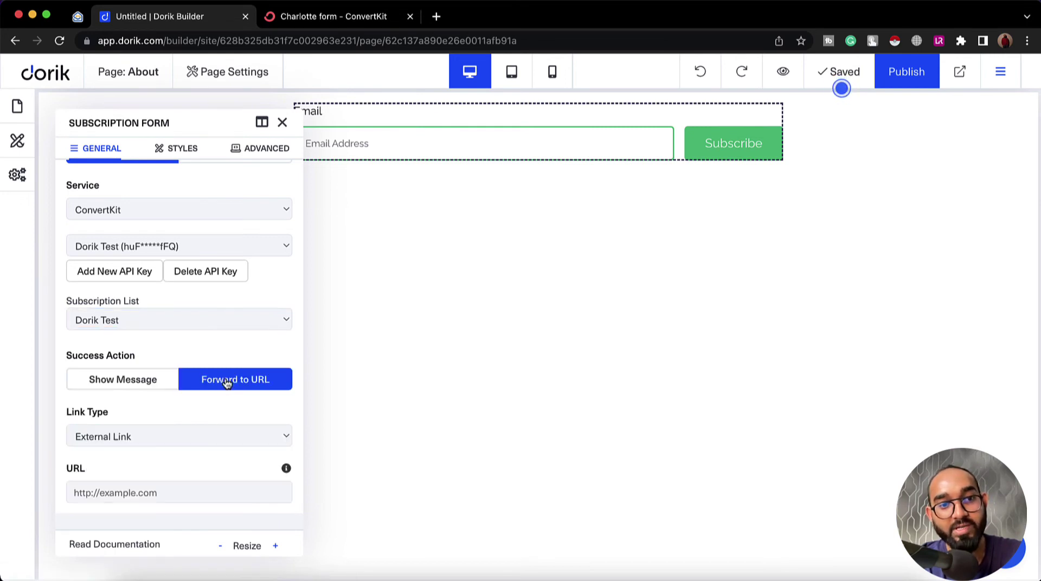
pyautogui.scroll(-2, 203, 432)
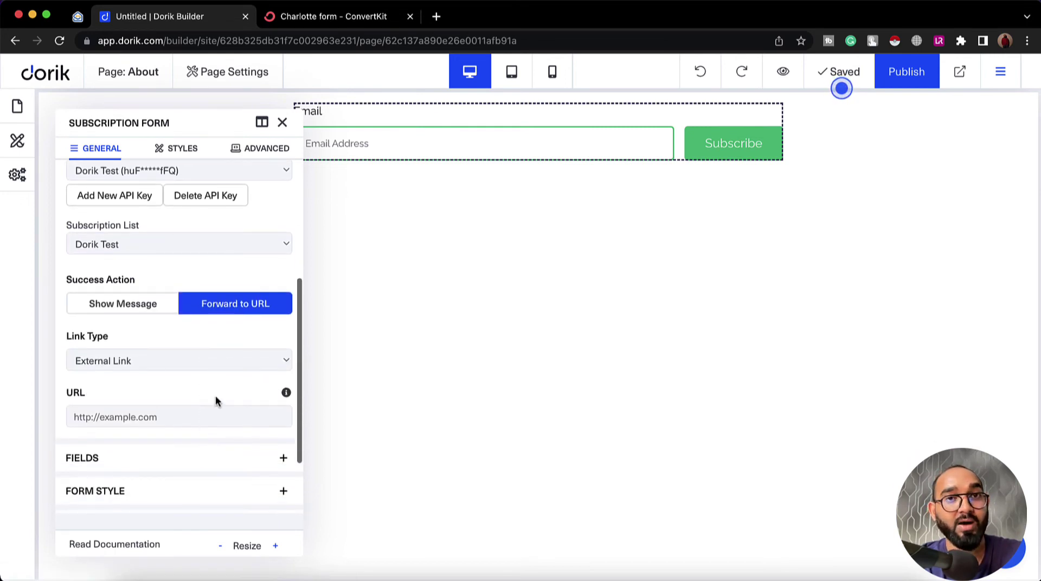
pyautogui.click(180, 368)
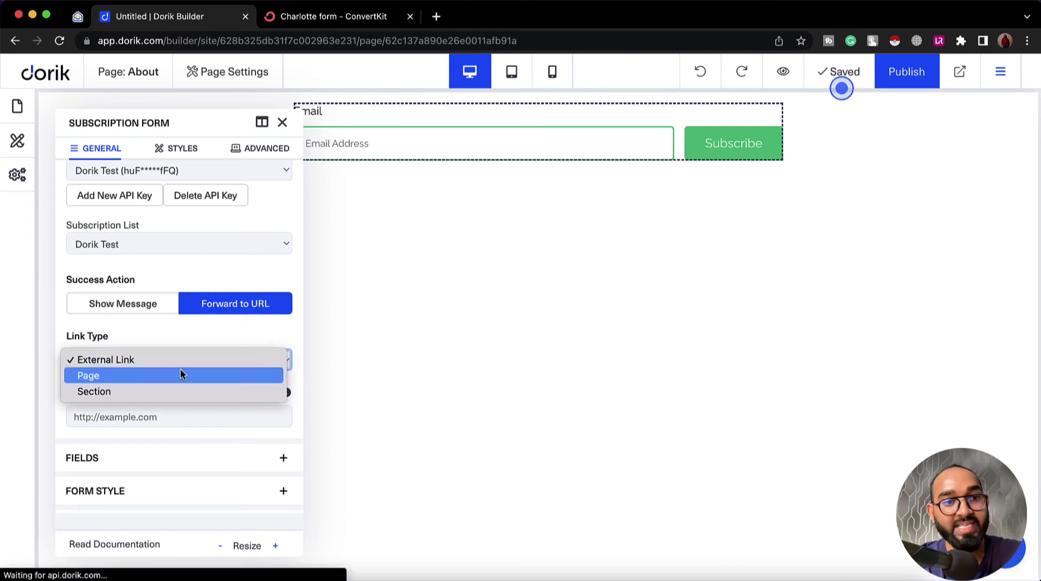
pyautogui.click(137, 325)
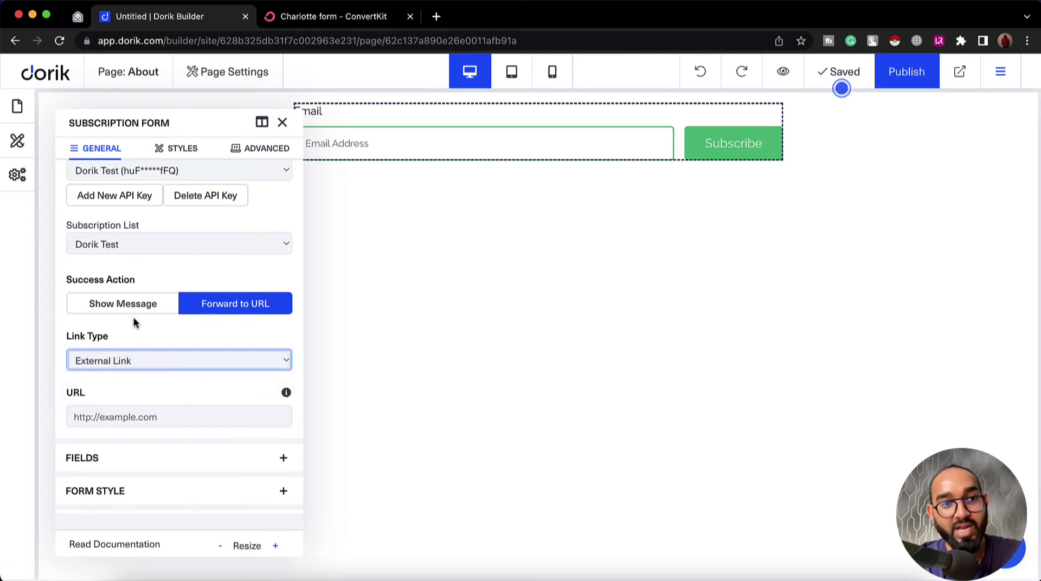
# Set the success action to Show Message with the success message "Thank you for joining :-)".
pyautogui.click(131, 316)
pyautogui.doubleClick(163, 359)
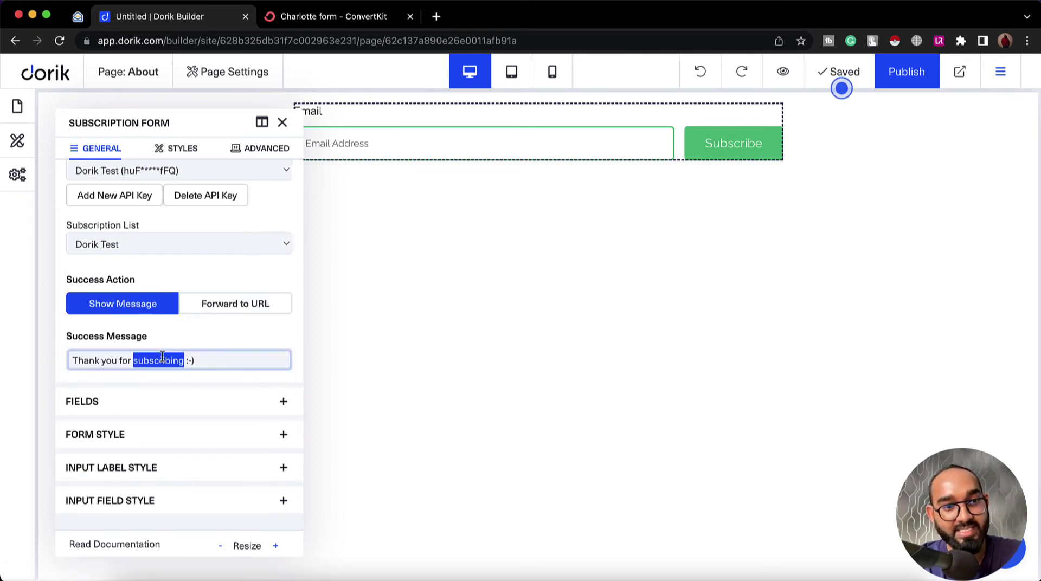
pyautogui.press('BackSpace')
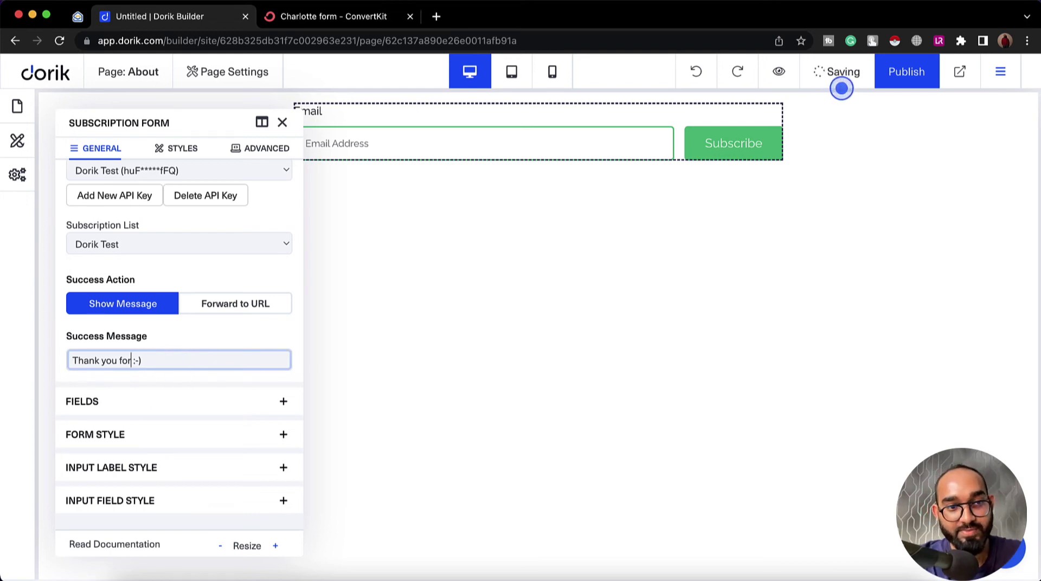
pyautogui.write('joining')
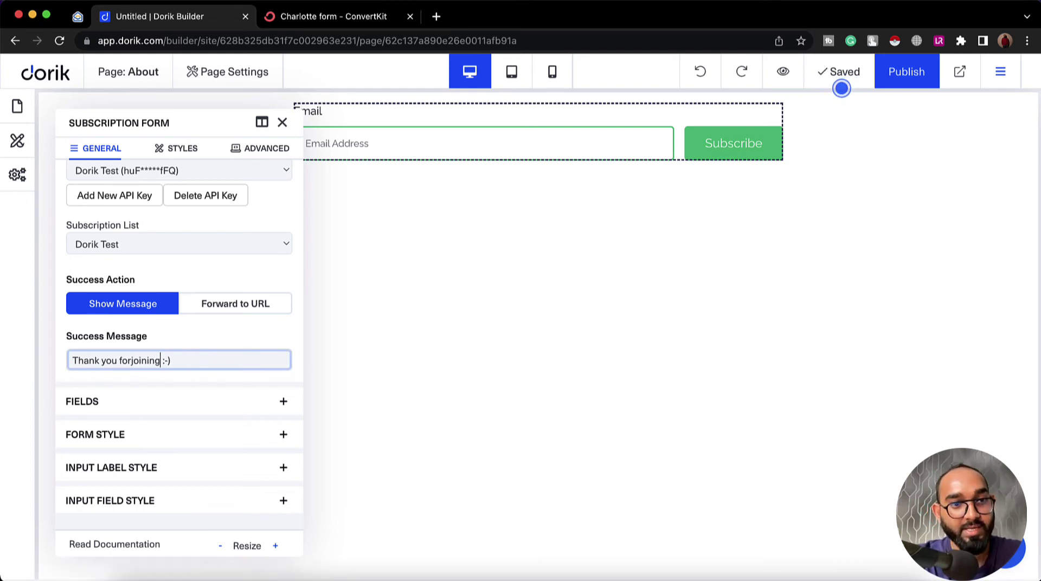
pyautogui.click(133, 362)
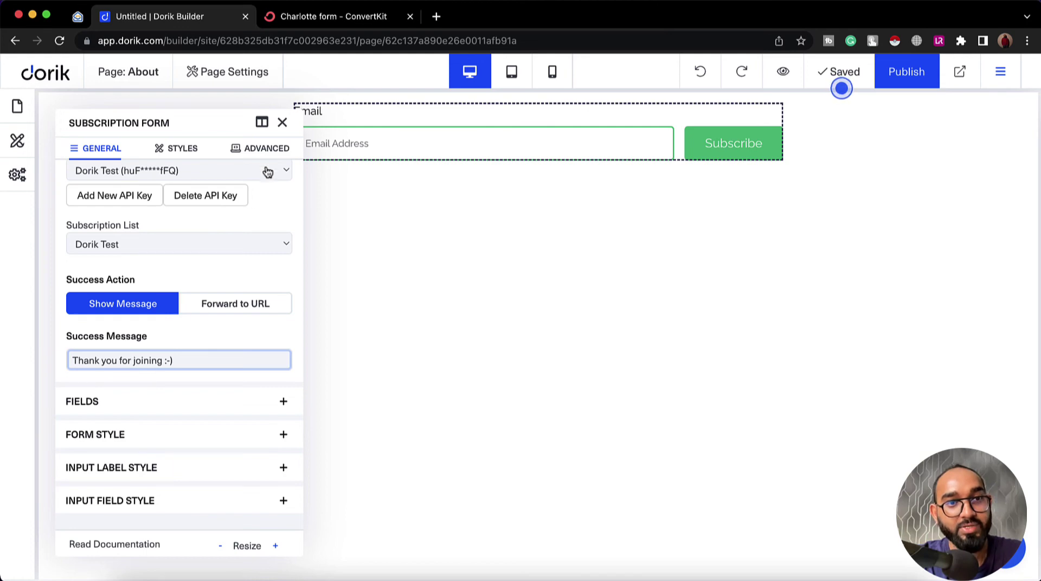
# Close the subscription form's settings, publish the site, and open the live About page.
pyautogui.click(283, 125)
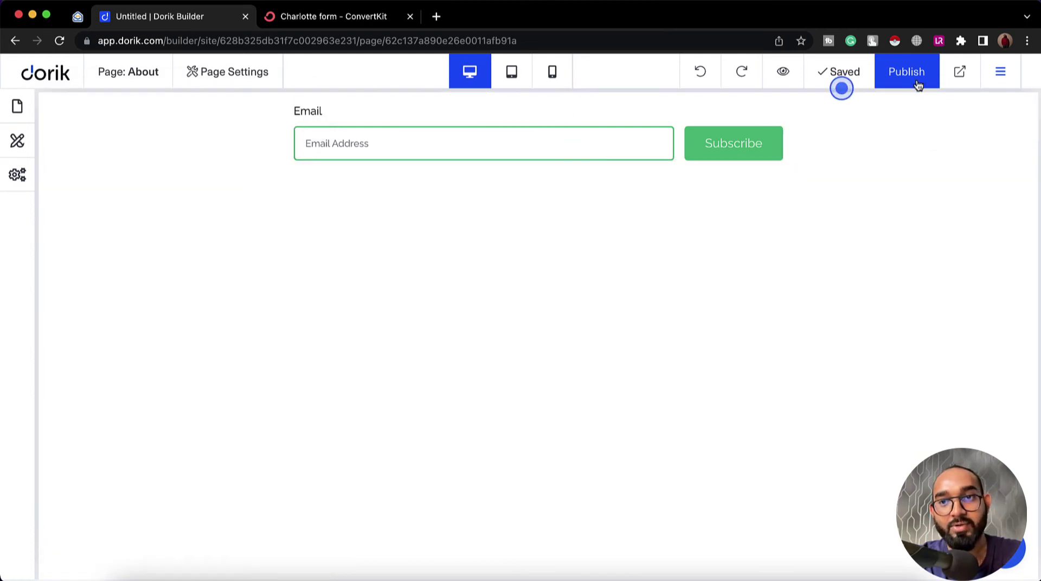
pyautogui.click(916, 79)
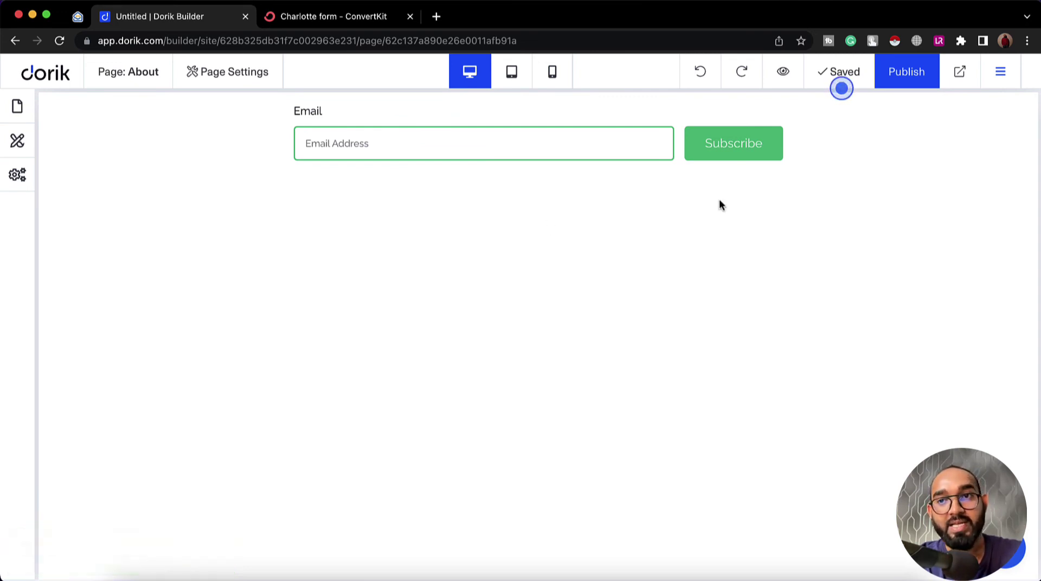
pyautogui.click(960, 75)
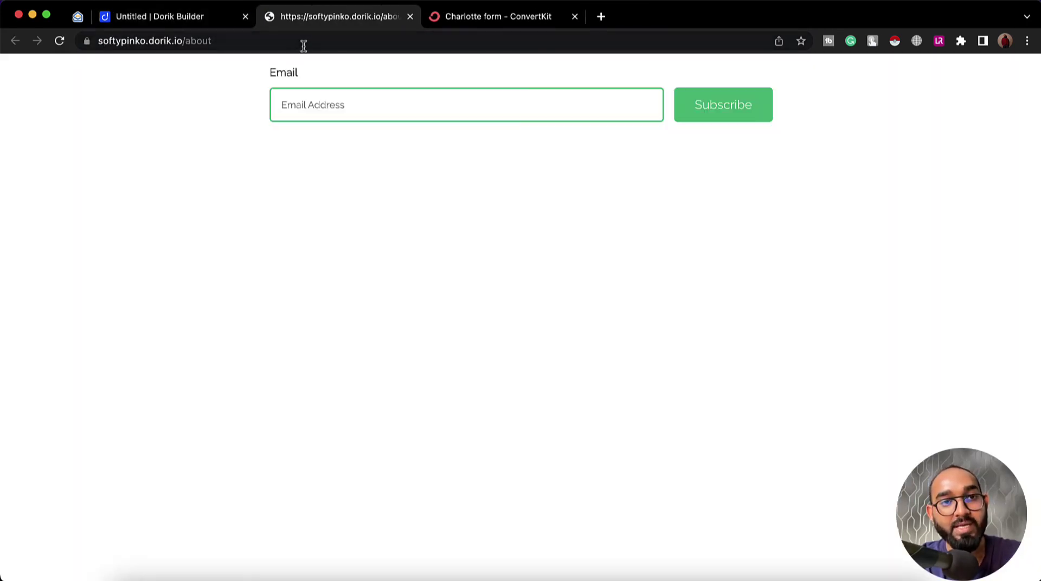
# Fill in a test e-mail address in the live subscription form and submit it.
pyautogui.click(357, 115)
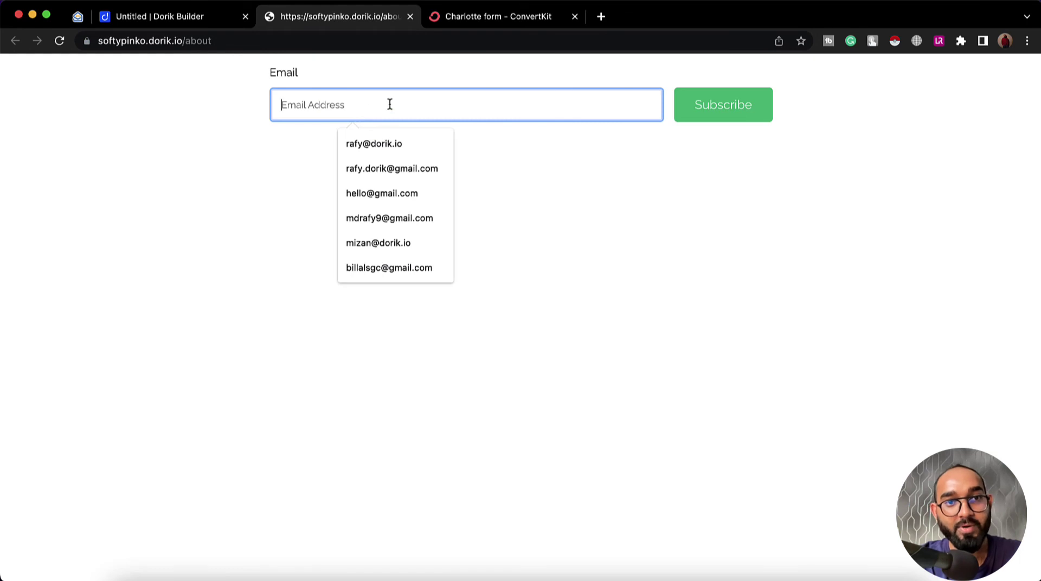
pyautogui.click(380, 193)
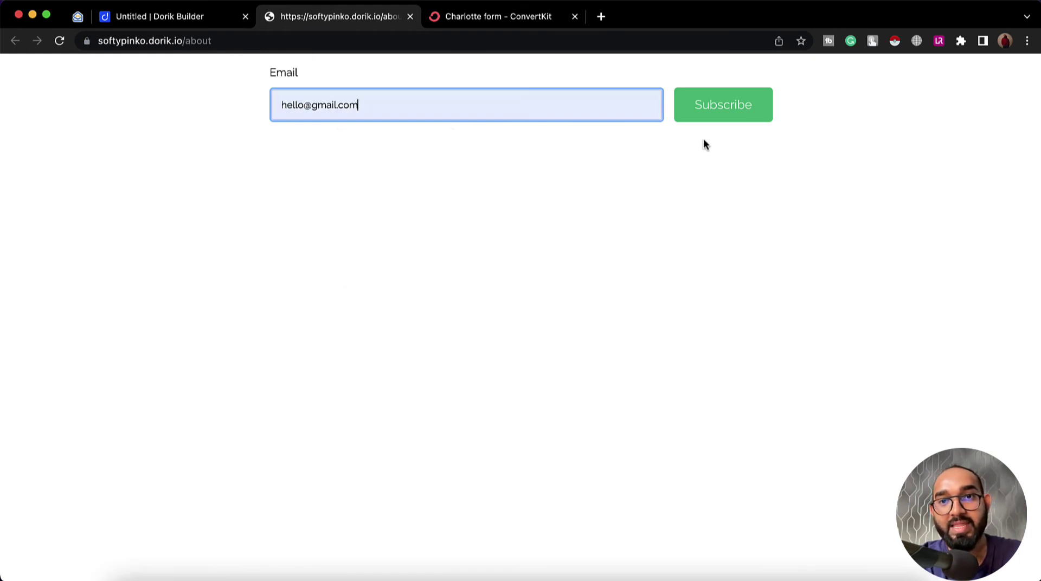
pyautogui.click(730, 120)
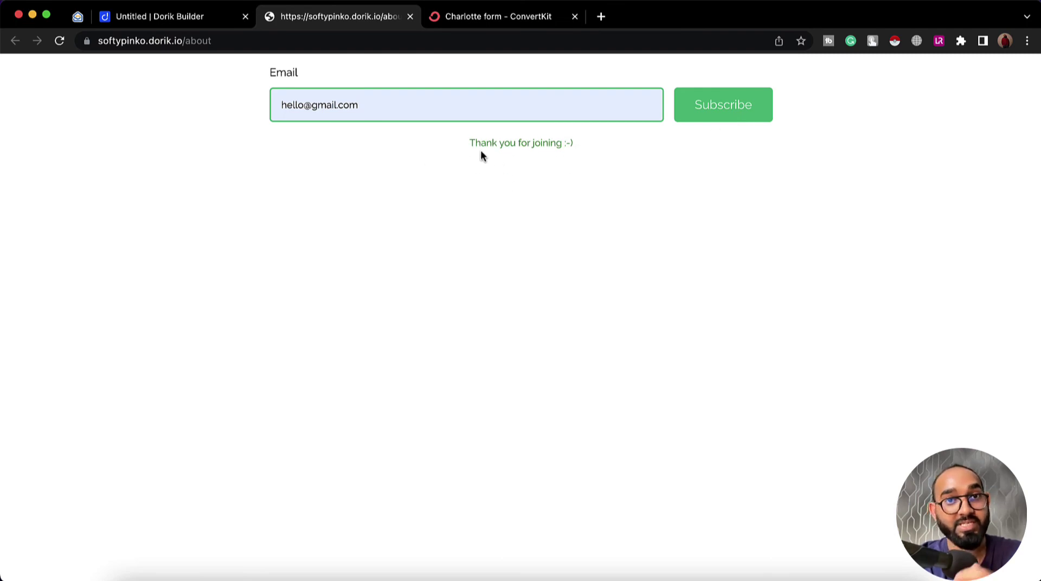
# Switch to ConvertKit and check the Subscribers page for the new sign-up with the list filtered to All Subscribers.
pyautogui.click(484, 21)
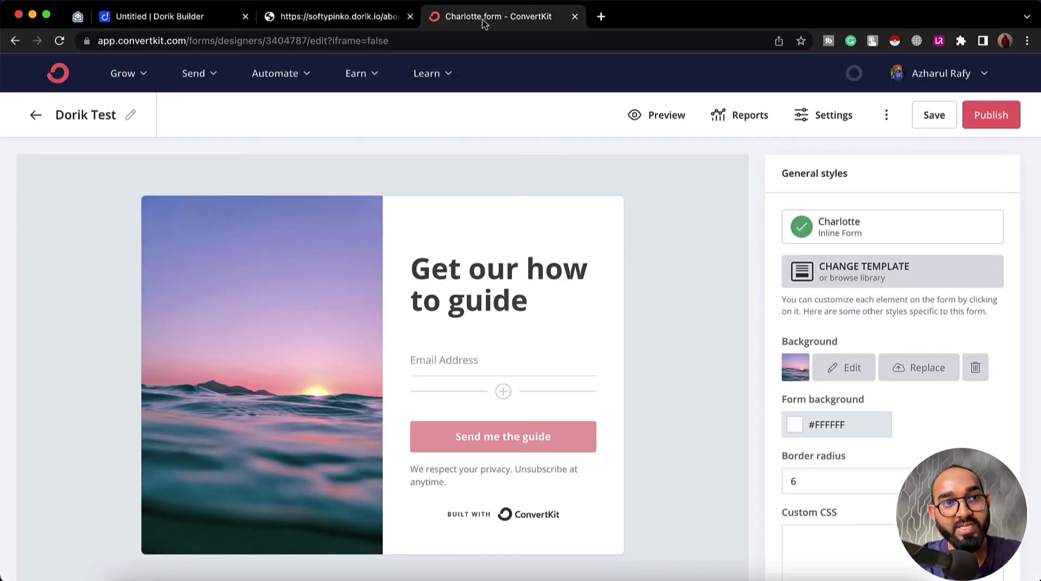
pyautogui.click(140, 81)
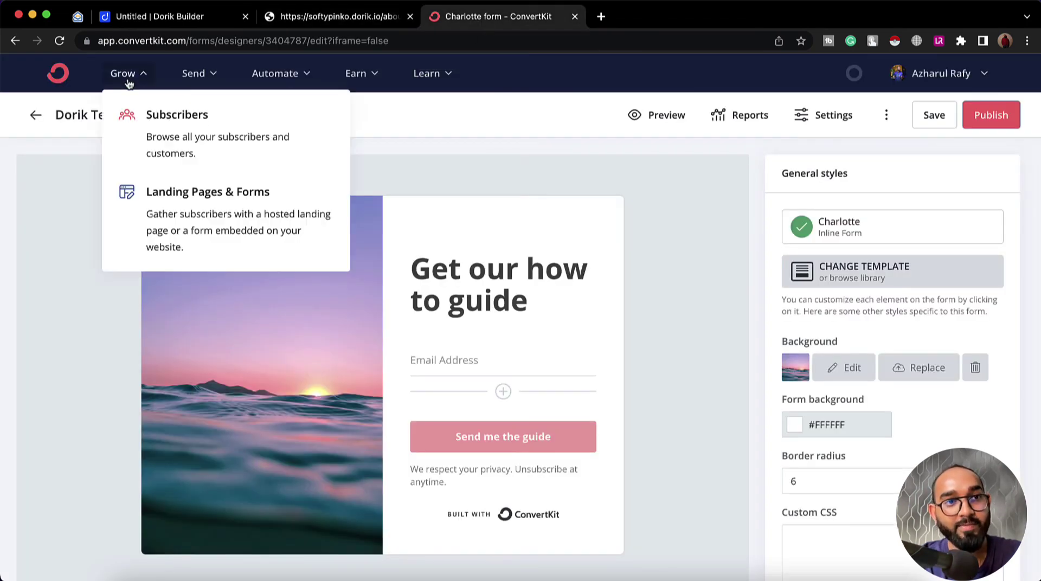
pyautogui.click(168, 130)
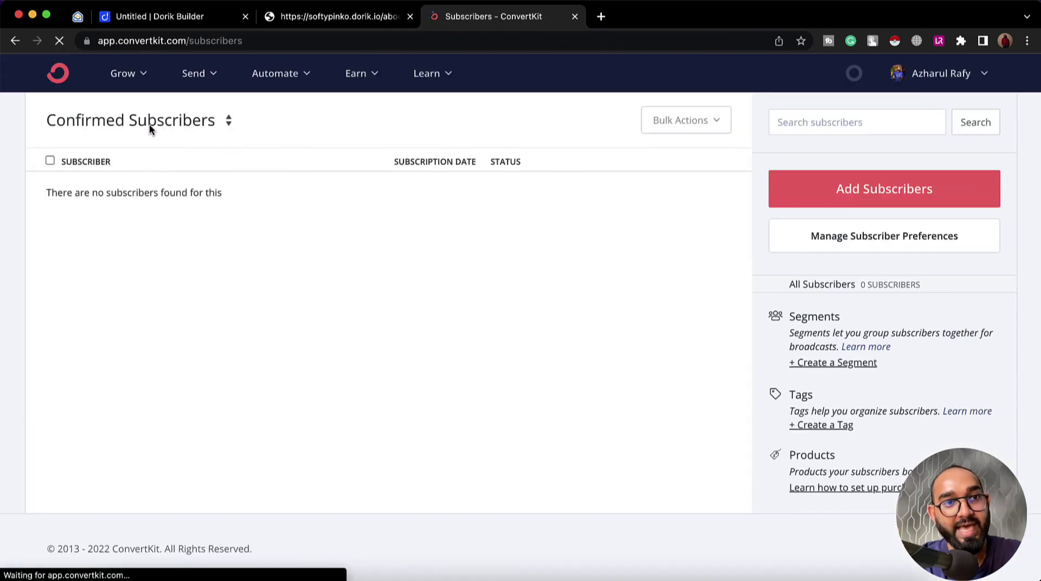
pyautogui.click(149, 123)
pyautogui.click(140, 100)
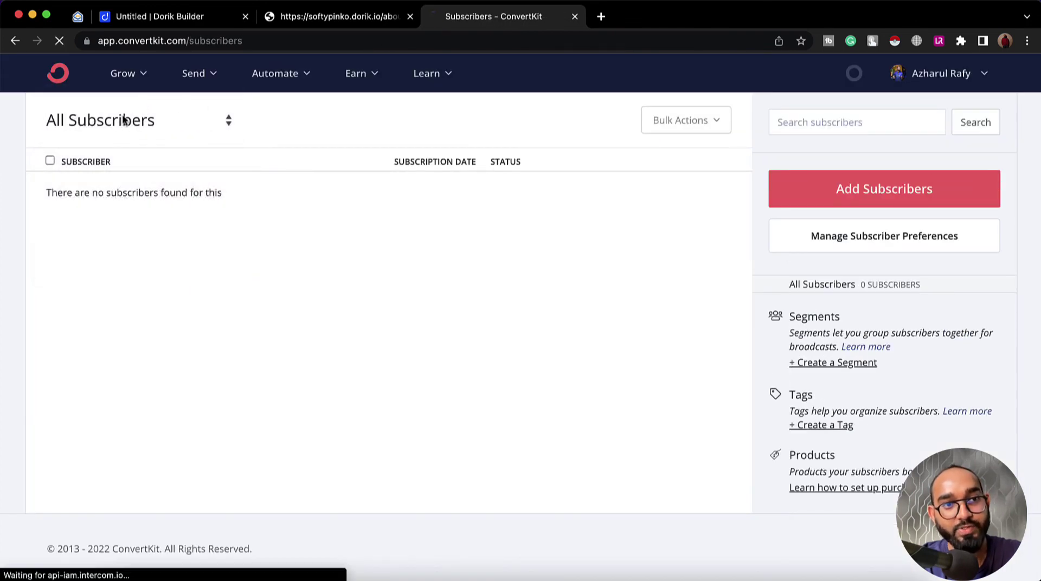